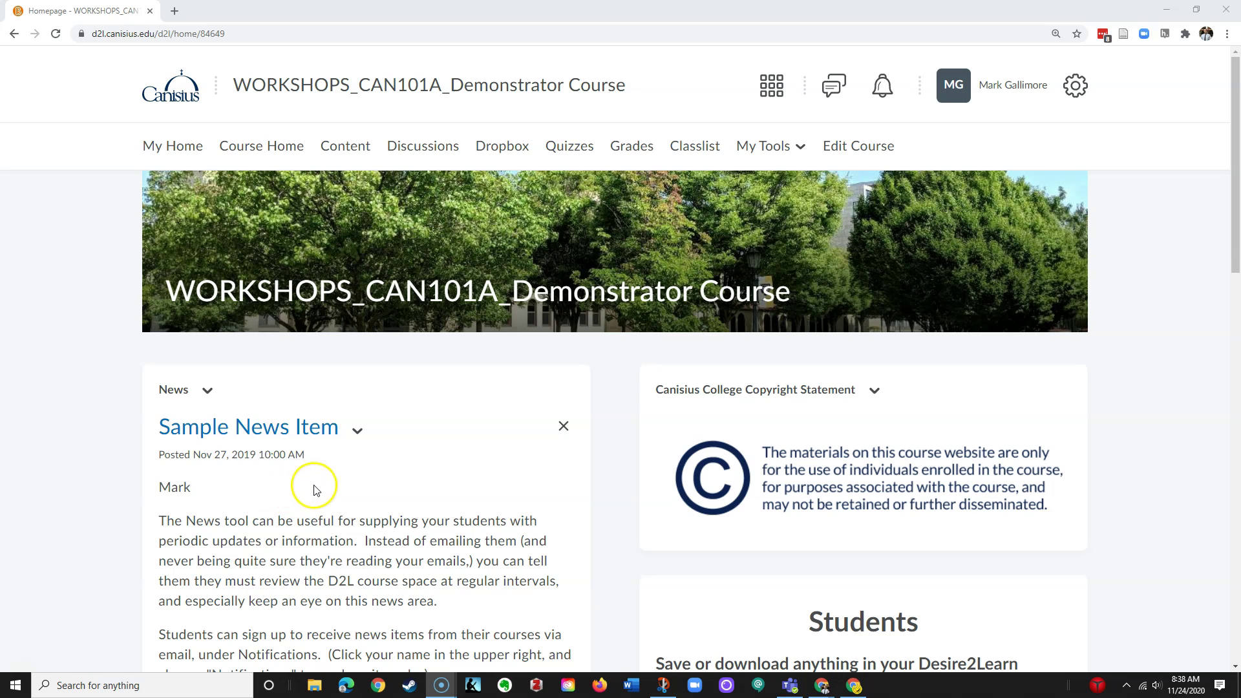
Go through Edit Course to Communication > Intelligent Agents to show the agent list
mouse_move(839, 299)
click(847, 147)
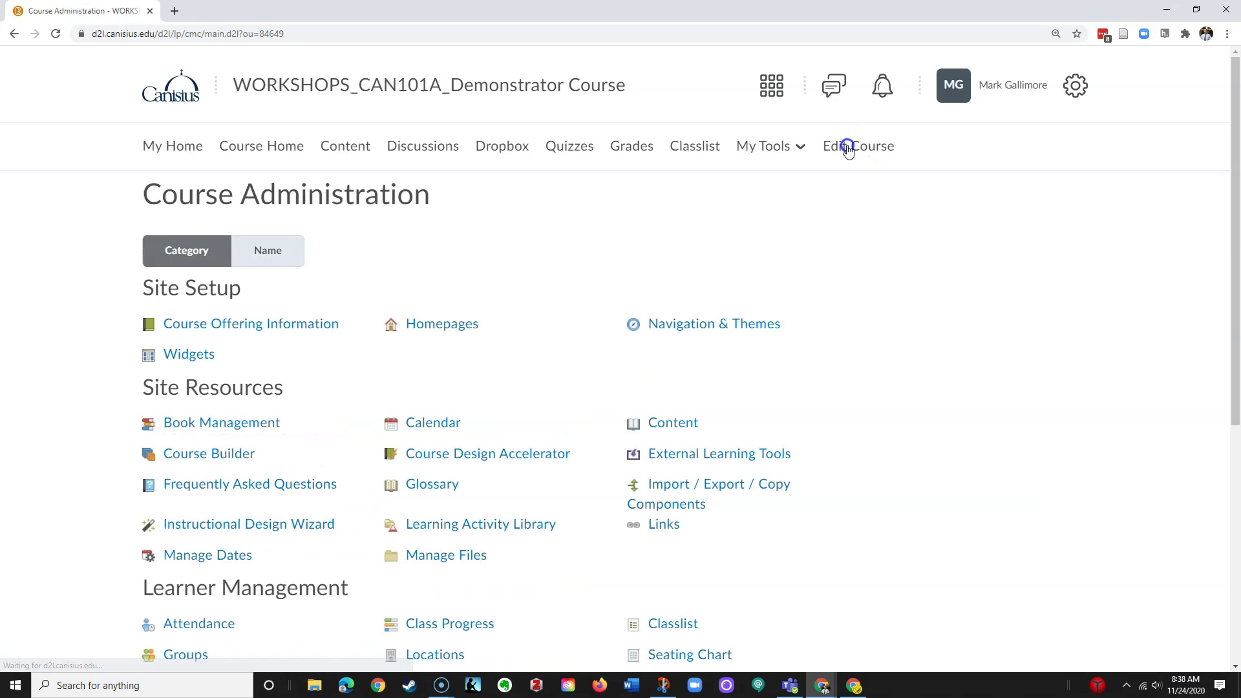
scroll(834, 435, down, 6)
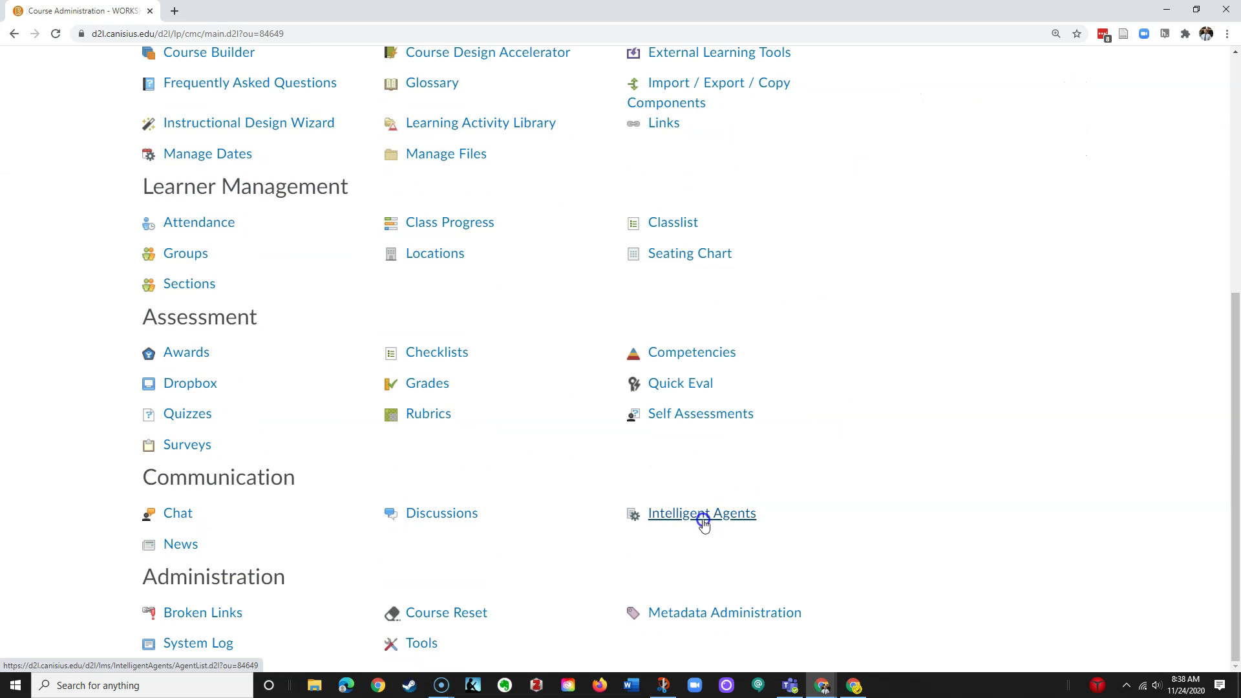
click(697, 514)
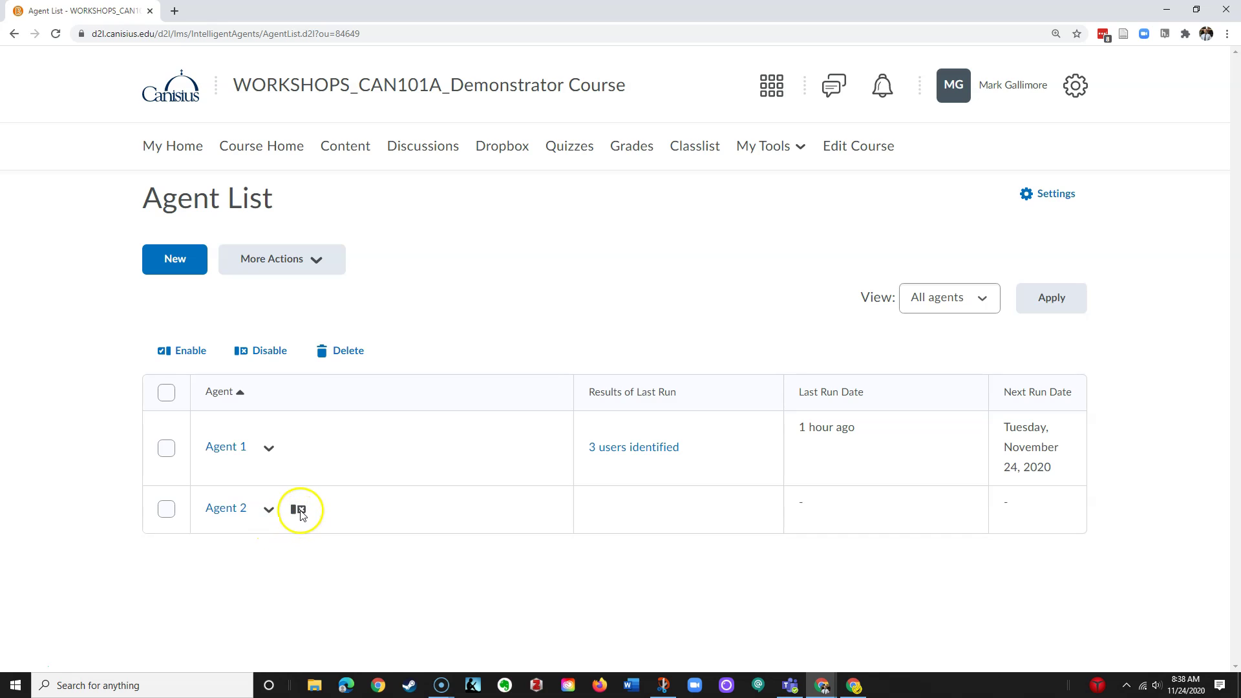
mouse_move(300, 515)
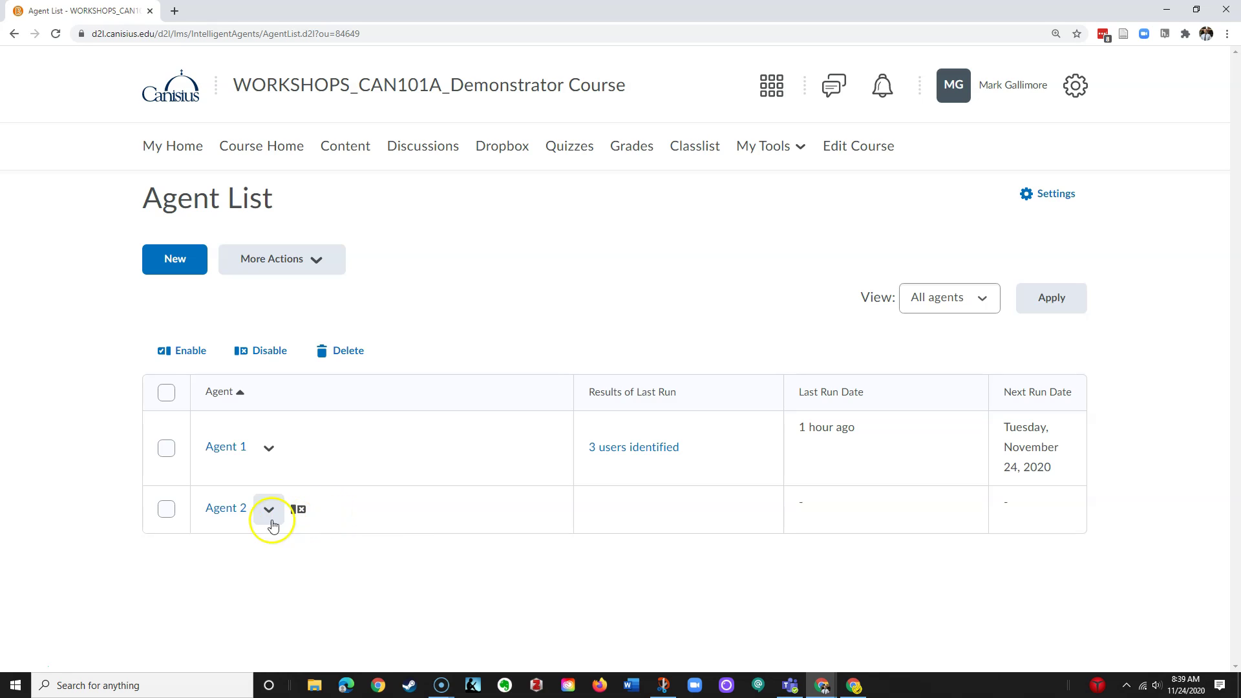
click(166, 509)
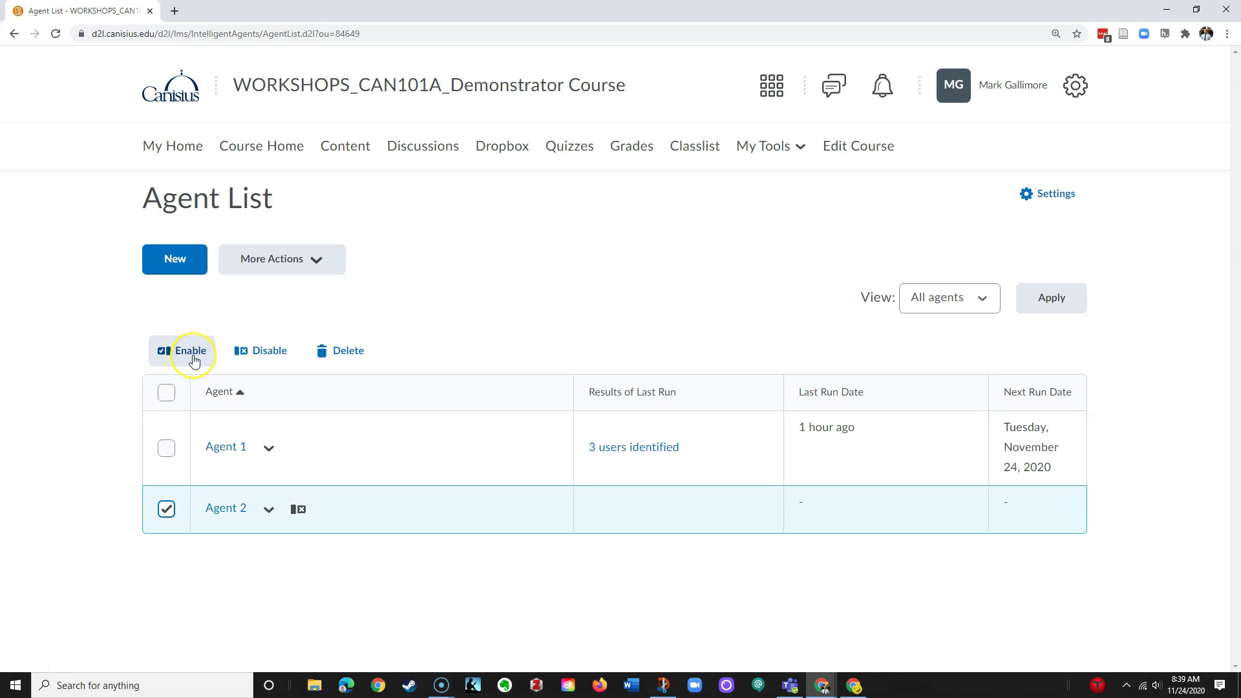
click(166, 509)
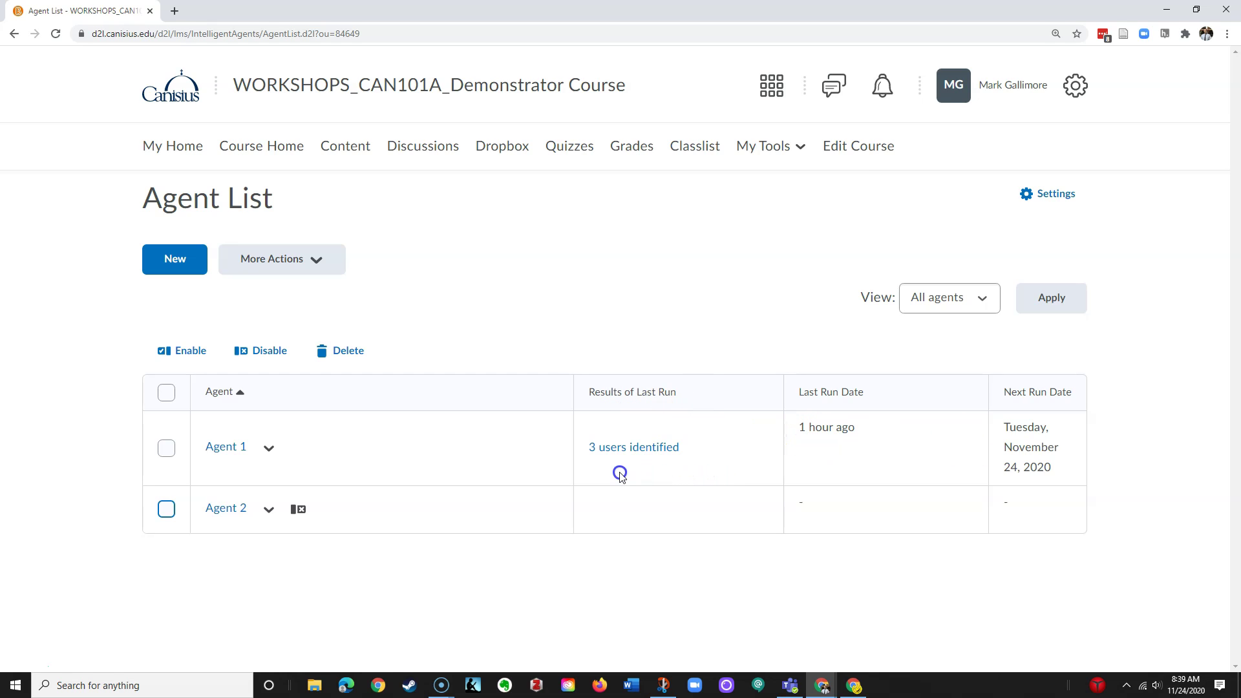
click(270, 453)
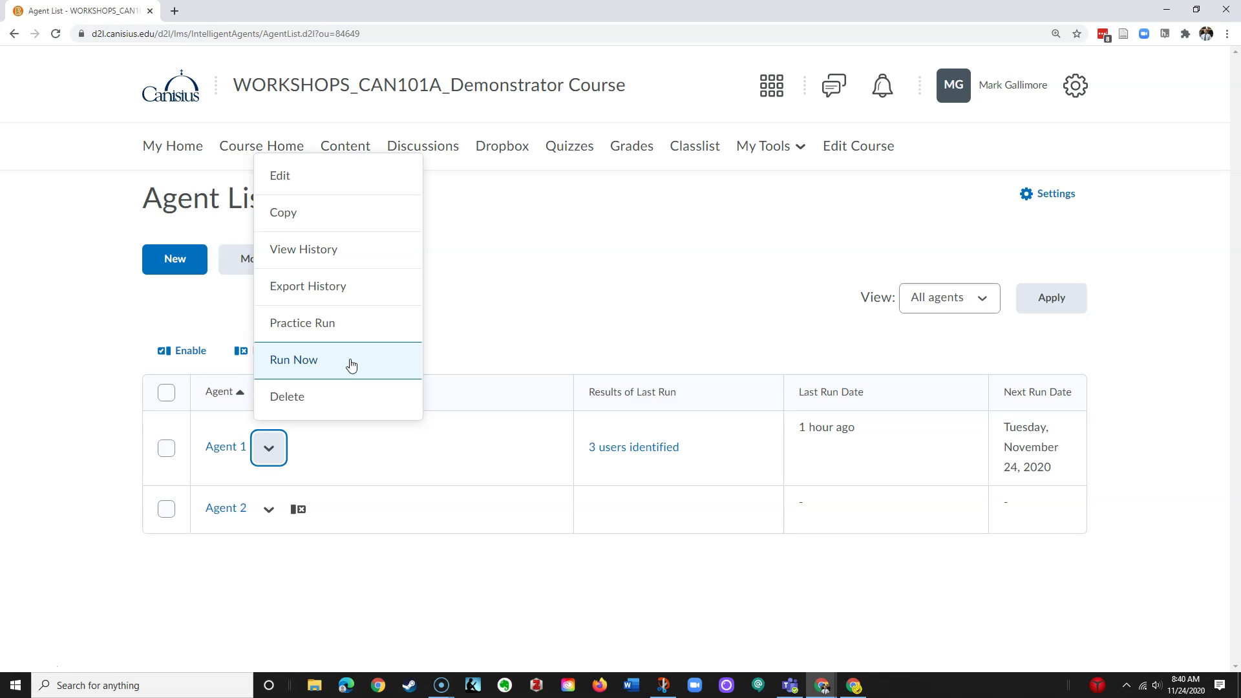
click(357, 359)
click(381, 330)
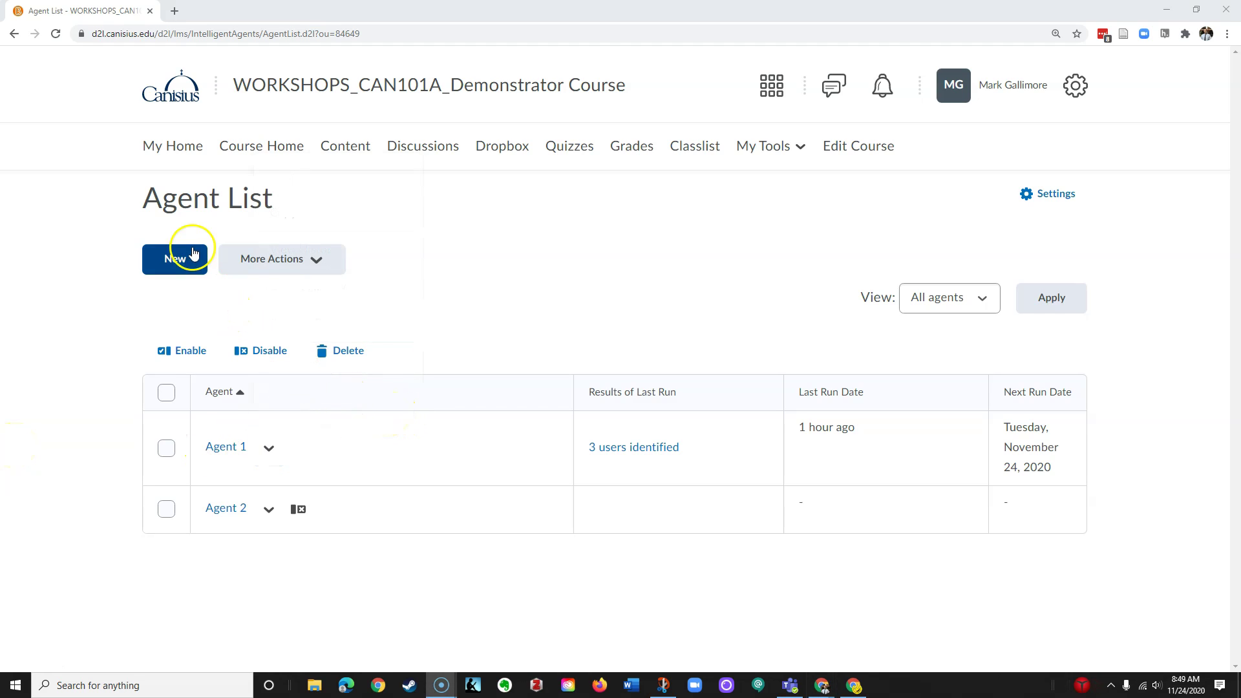
Create a new agent named 'Student Login 1 Week'
click(187, 268)
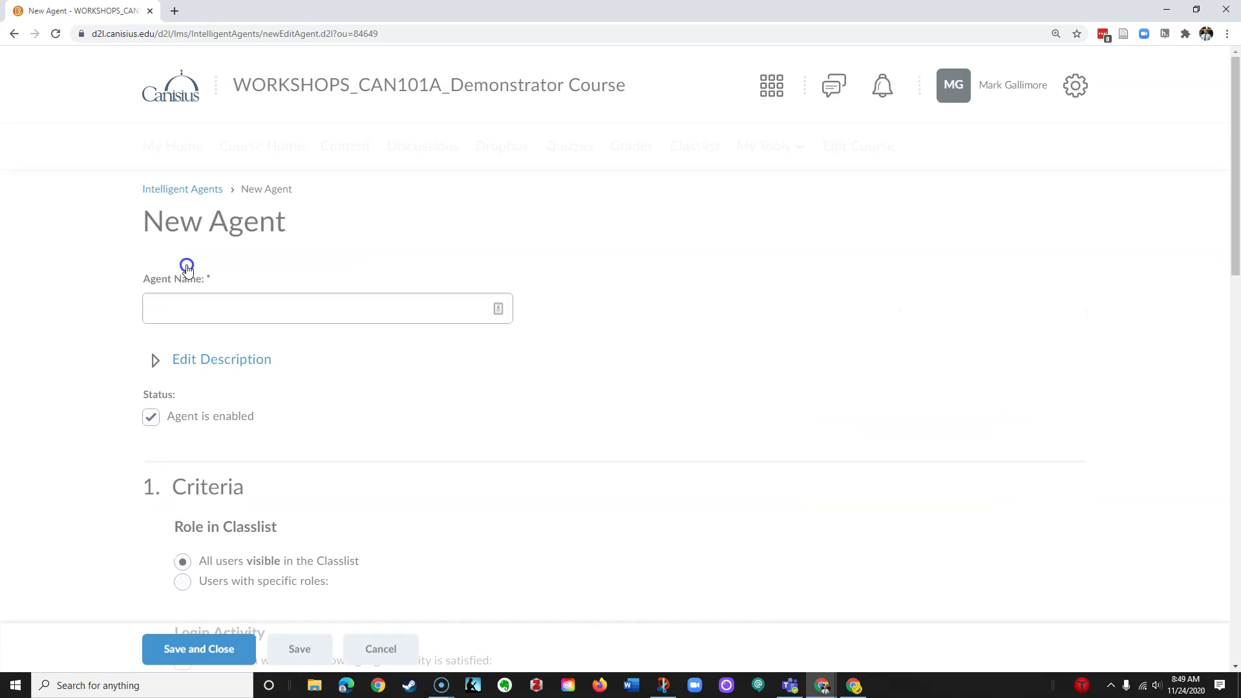
click(220, 304)
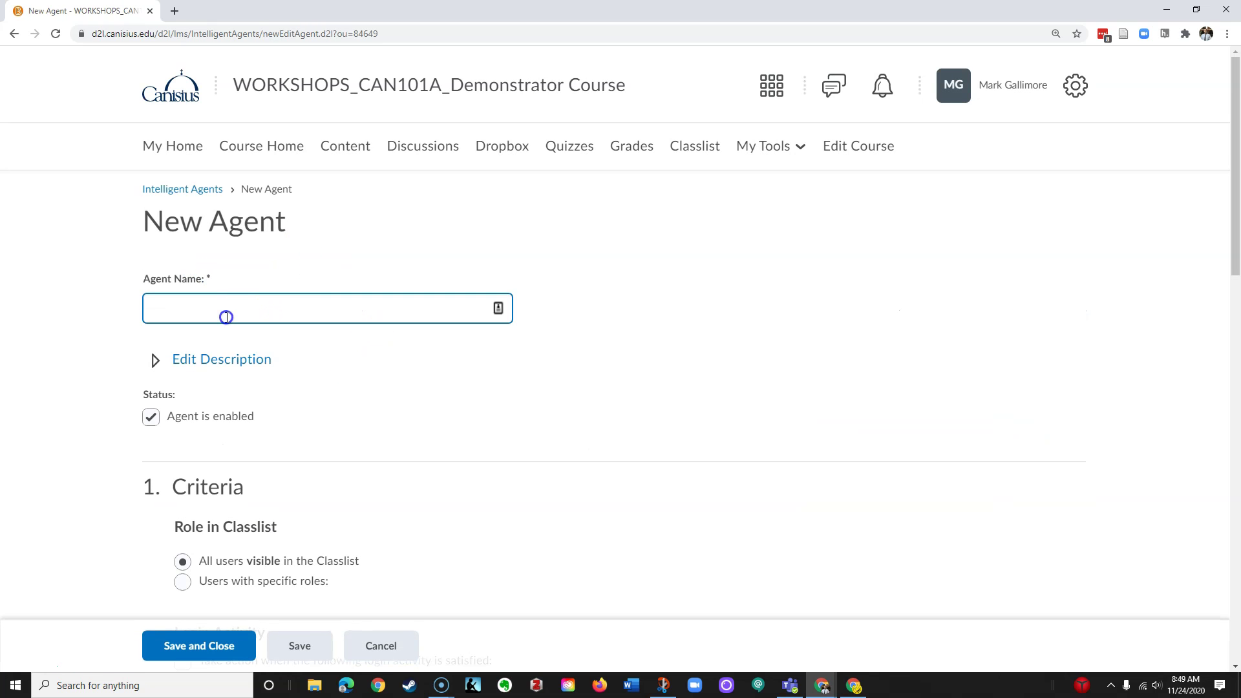
scroll(294, 412, down, 4)
scroll(295, 414, down, 4)
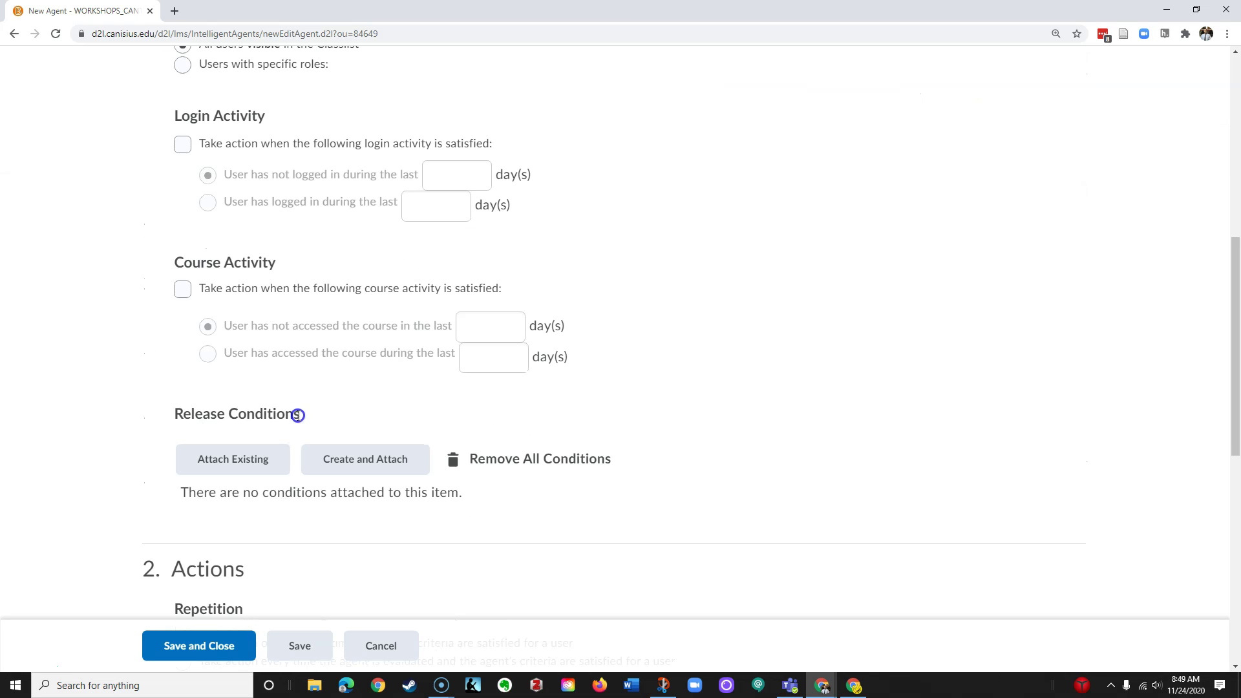
scroll(296, 415, up, 7)
scroll(297, 415, up, 1)
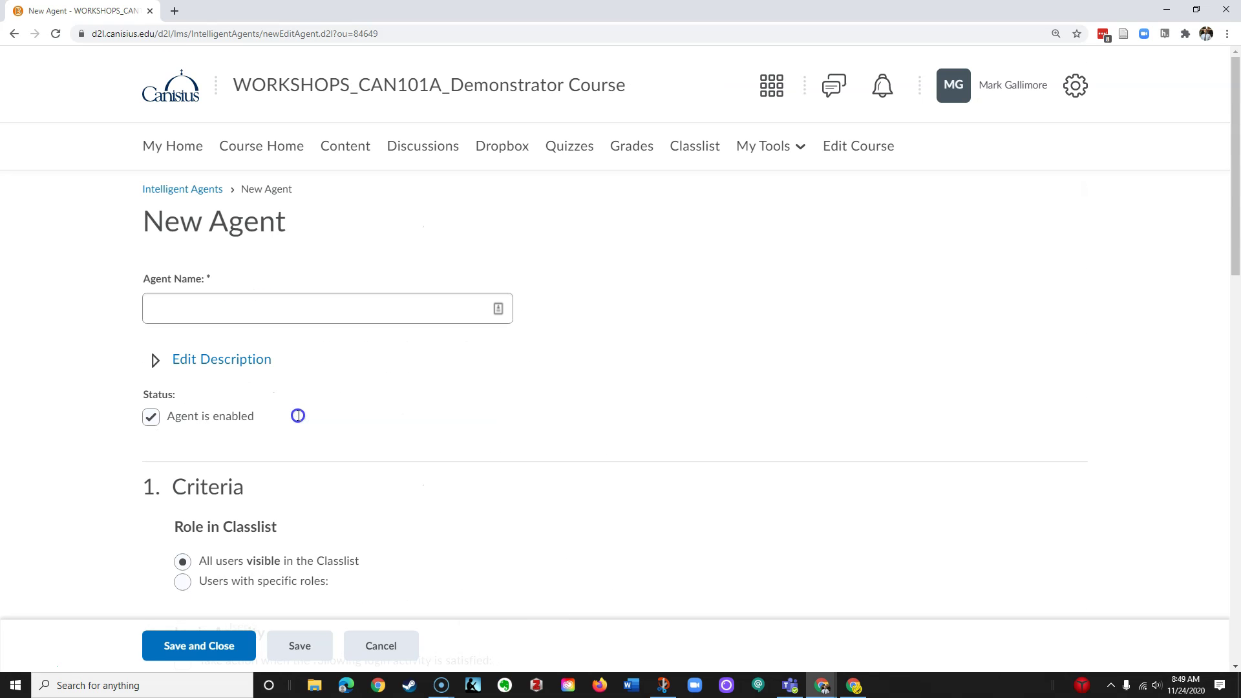
click(173, 308)
text(Student Login 1 Week)
Expand the agent's description editor, click into it, then collapse it again
scroll(444, 372, down, 1)
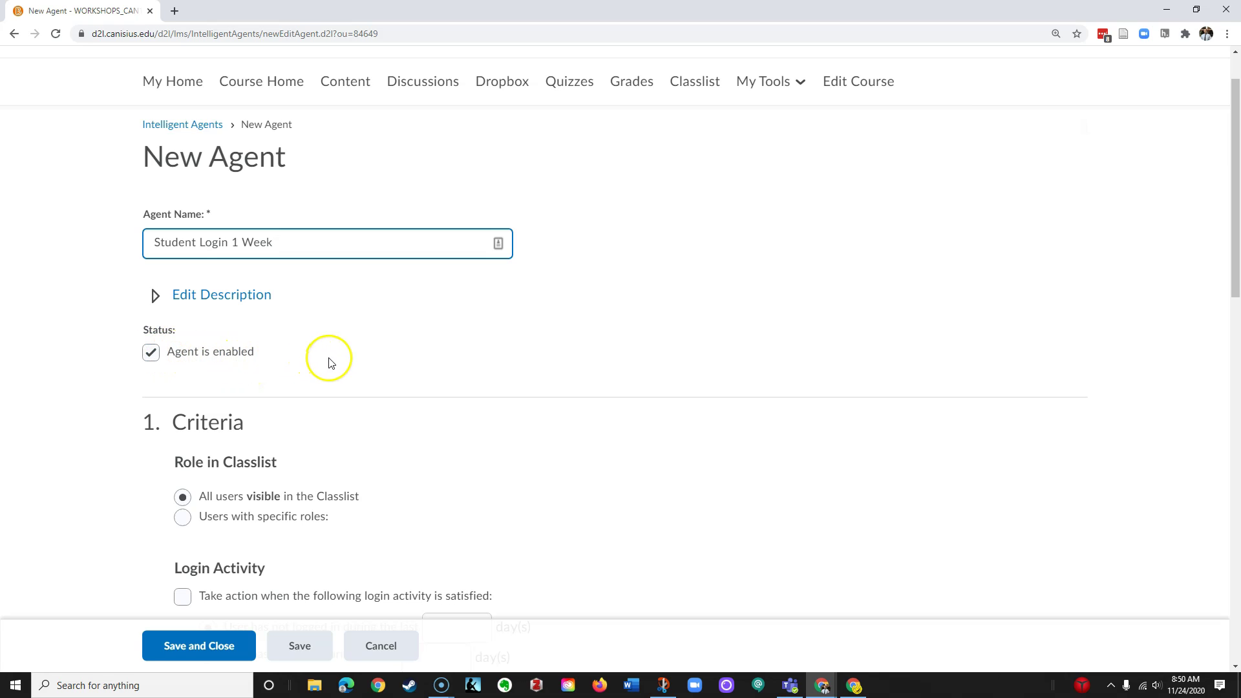
click(156, 295)
click(227, 380)
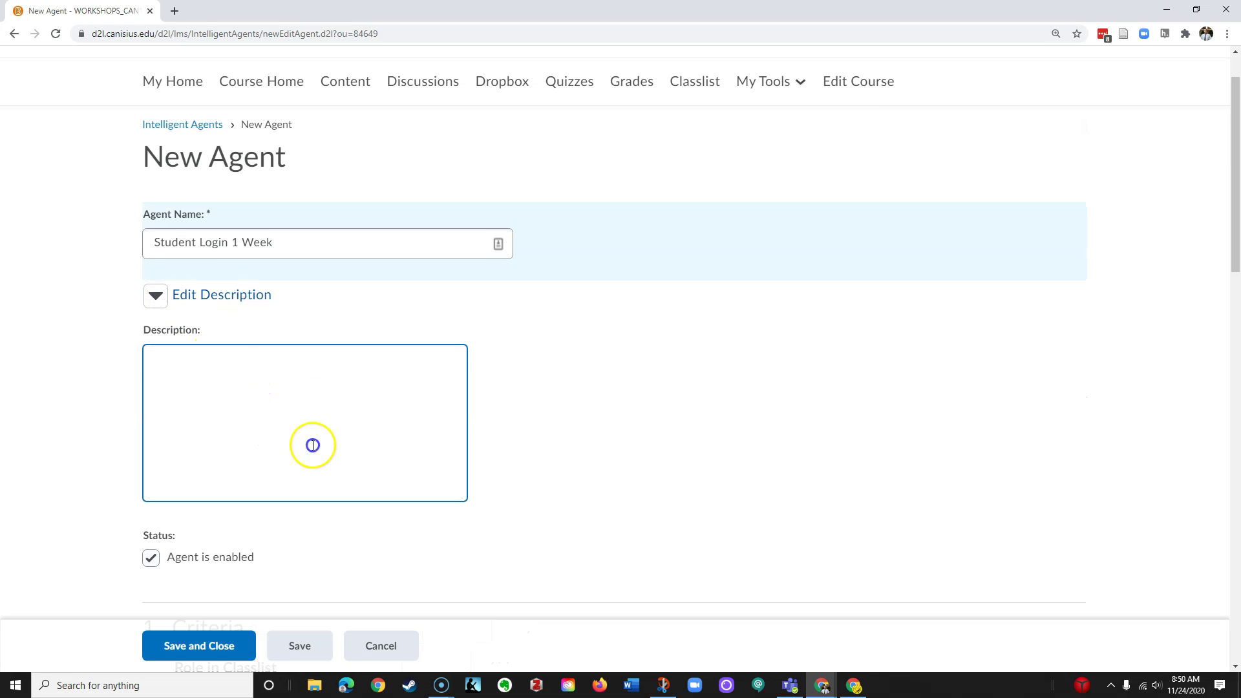
click(155, 297)
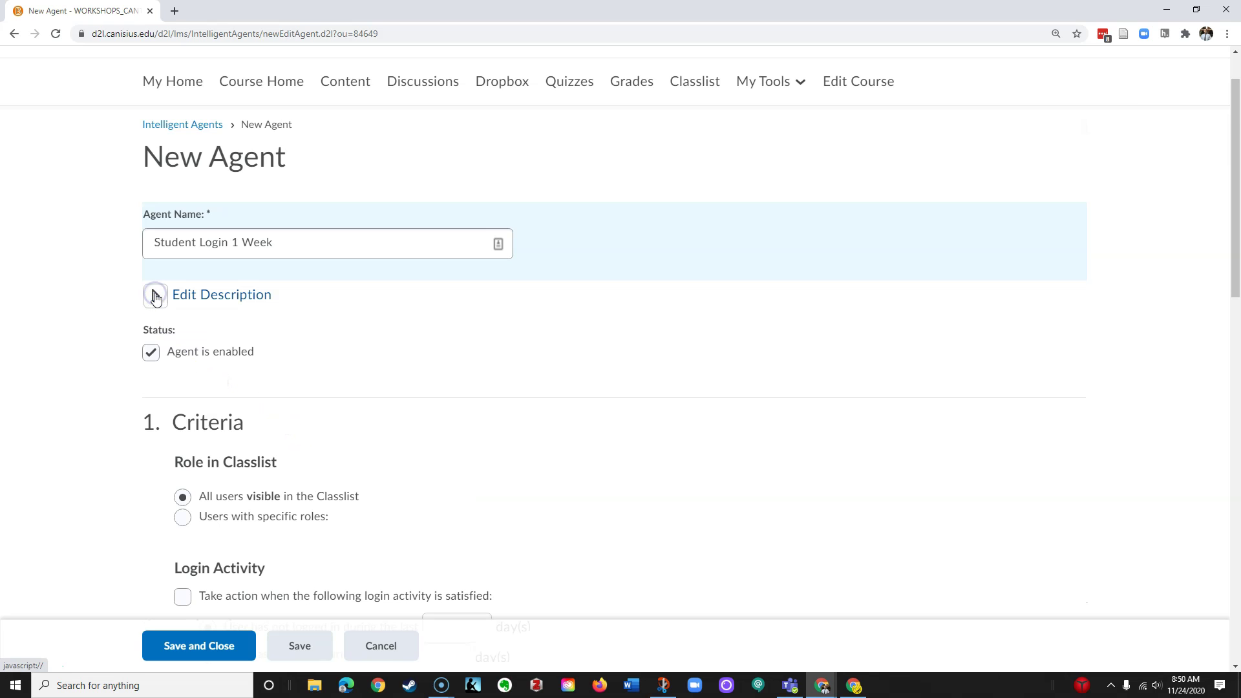
scroll(305, 396, down, 2)
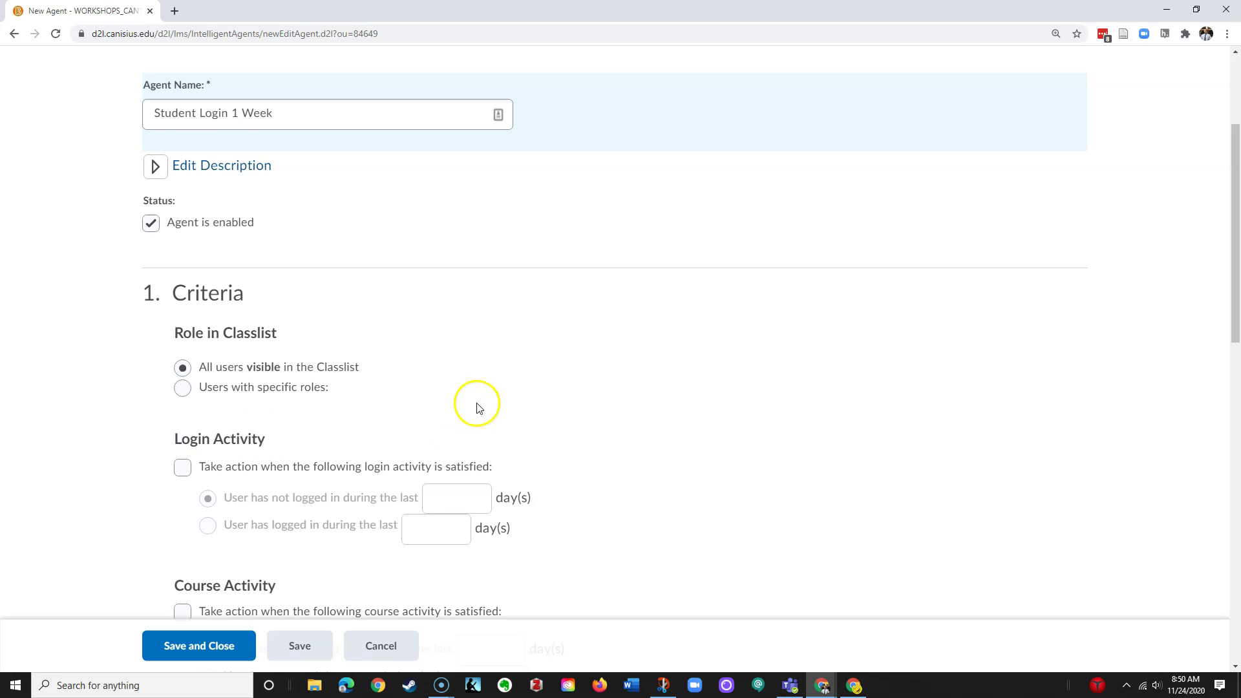
Limit the agent's role criteria to users with the Student role
click(359, 369)
click(183, 388)
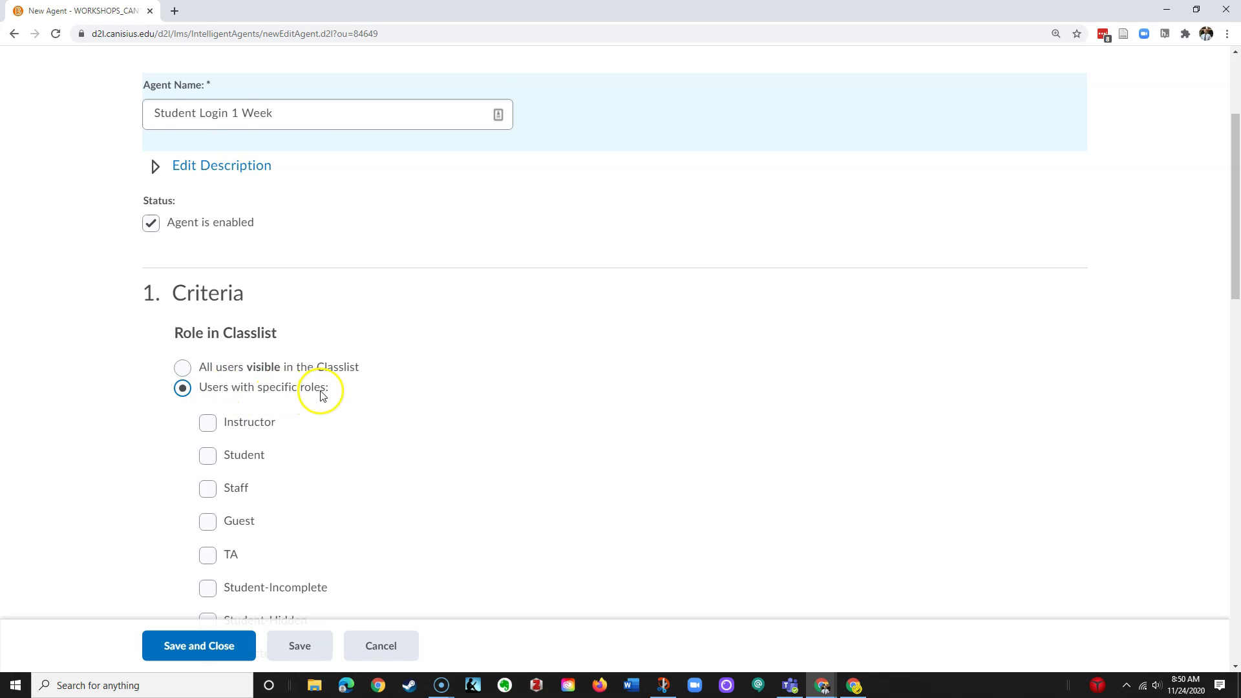
scroll(321, 395, down, 1)
click(209, 392)
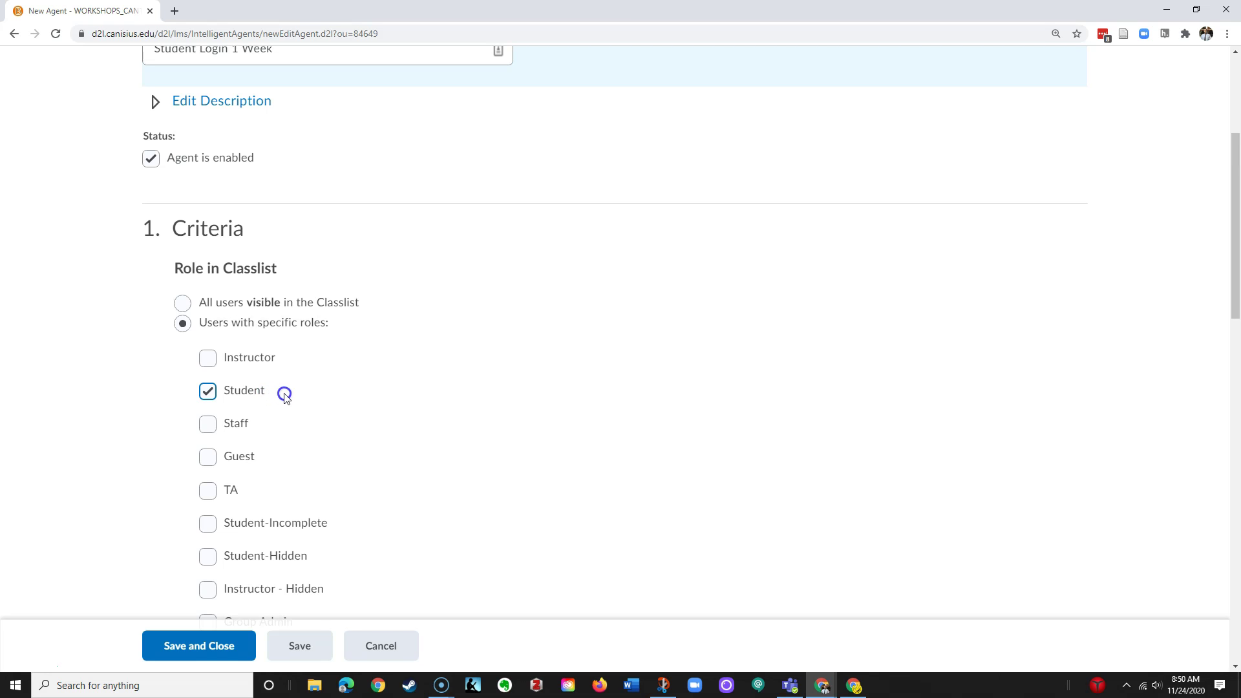
scroll(282, 395, down, 3)
scroll(282, 394, up, 2)
scroll(283, 394, down, 5)
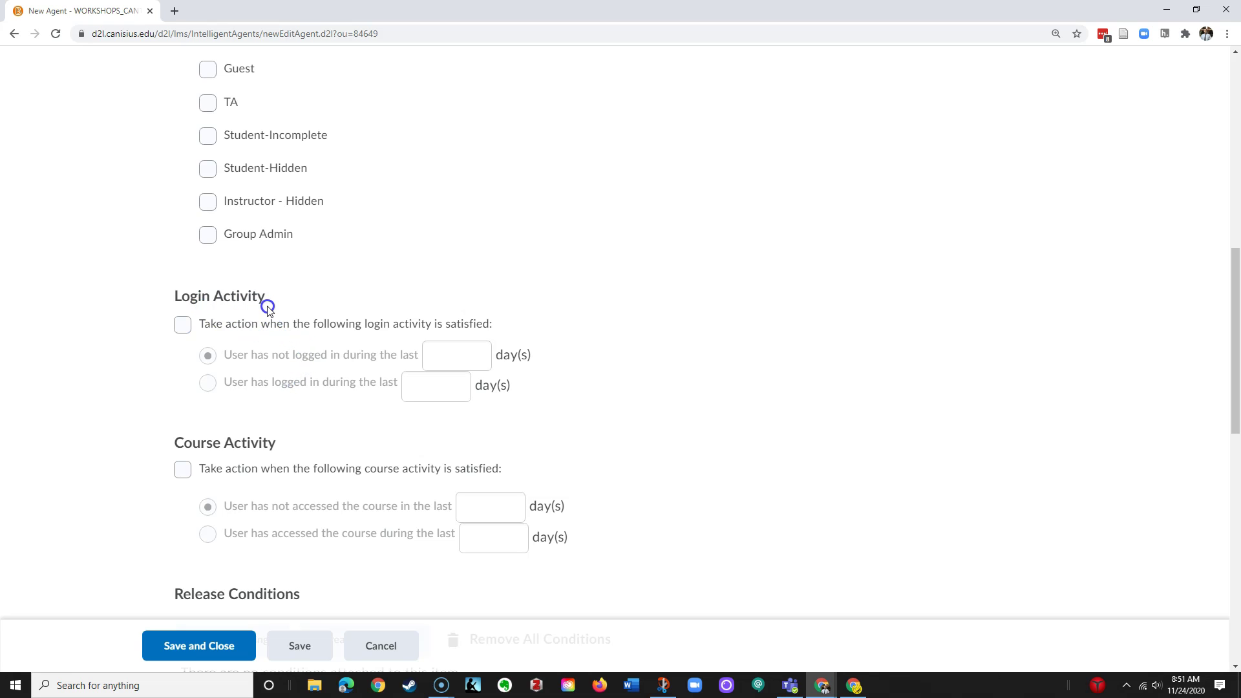
scroll(272, 349, down, 2)
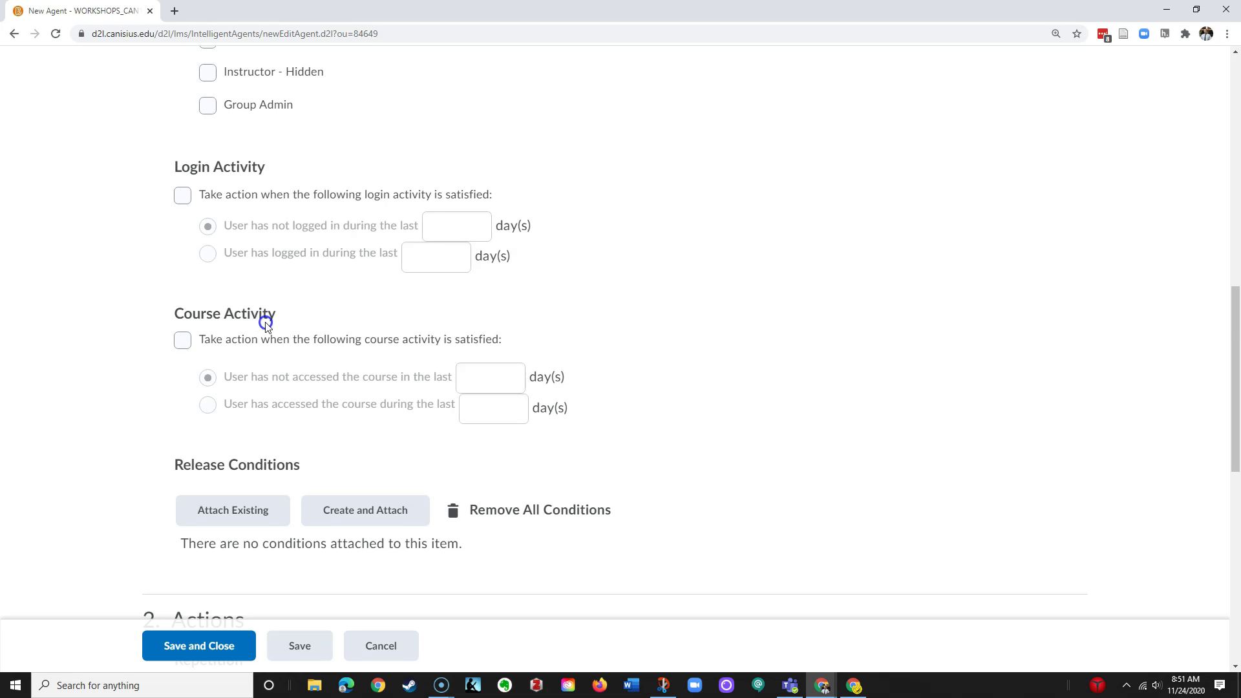
Add a course activity criterion: user has not accessed the course in the last 7 days
click(183, 342)
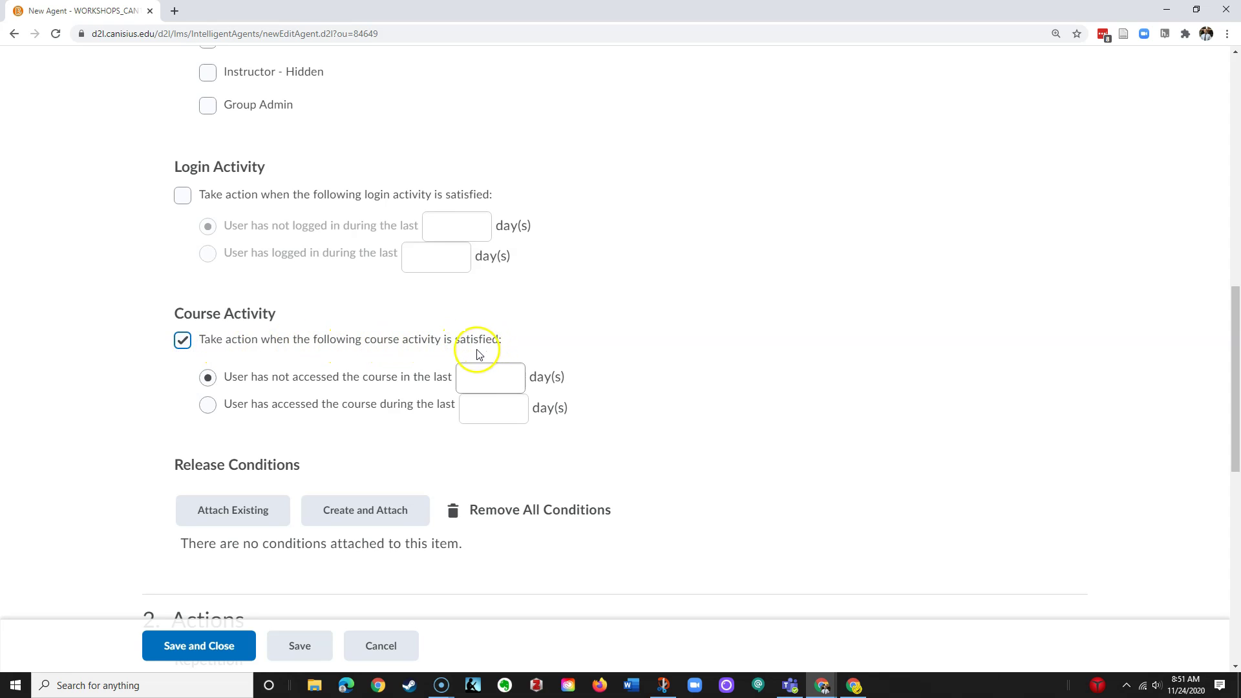
click(223, 386)
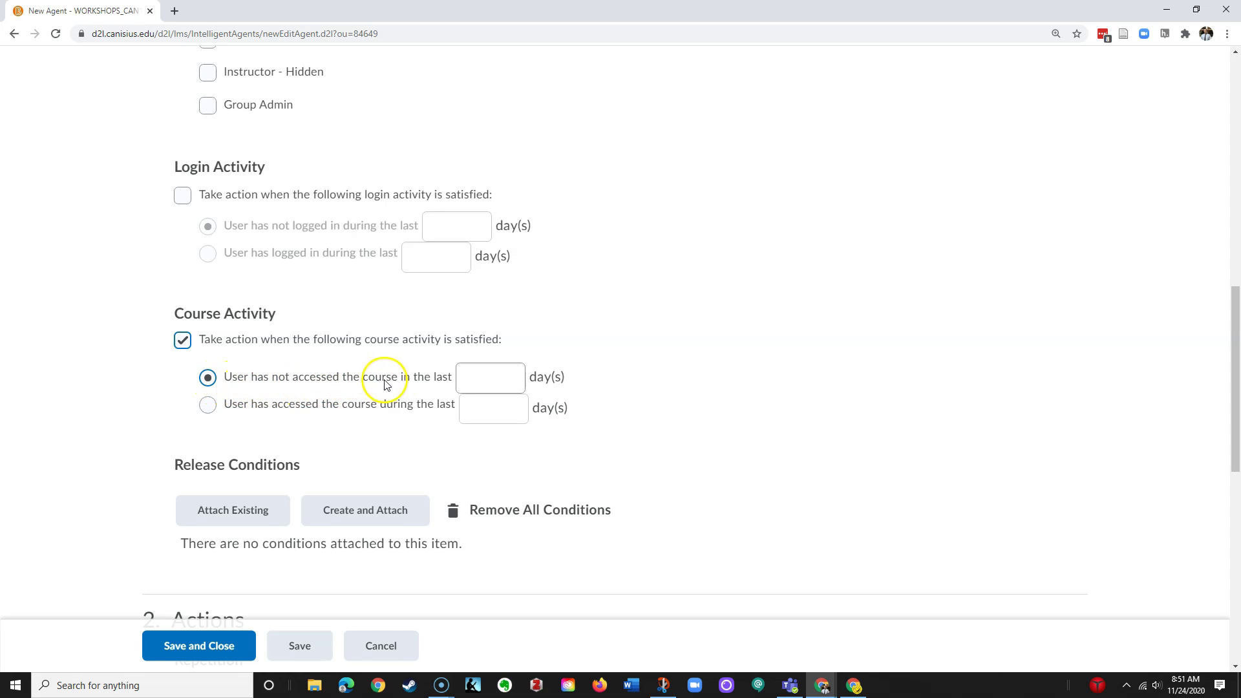
click(494, 378)
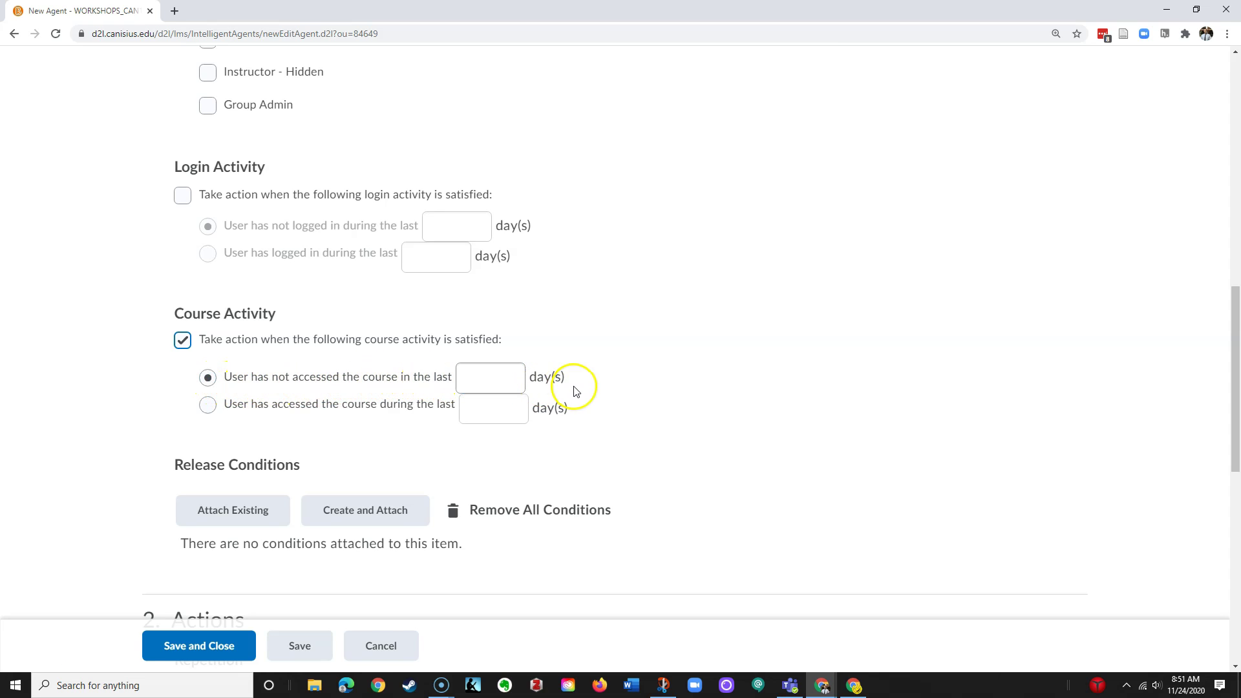
click(484, 379)
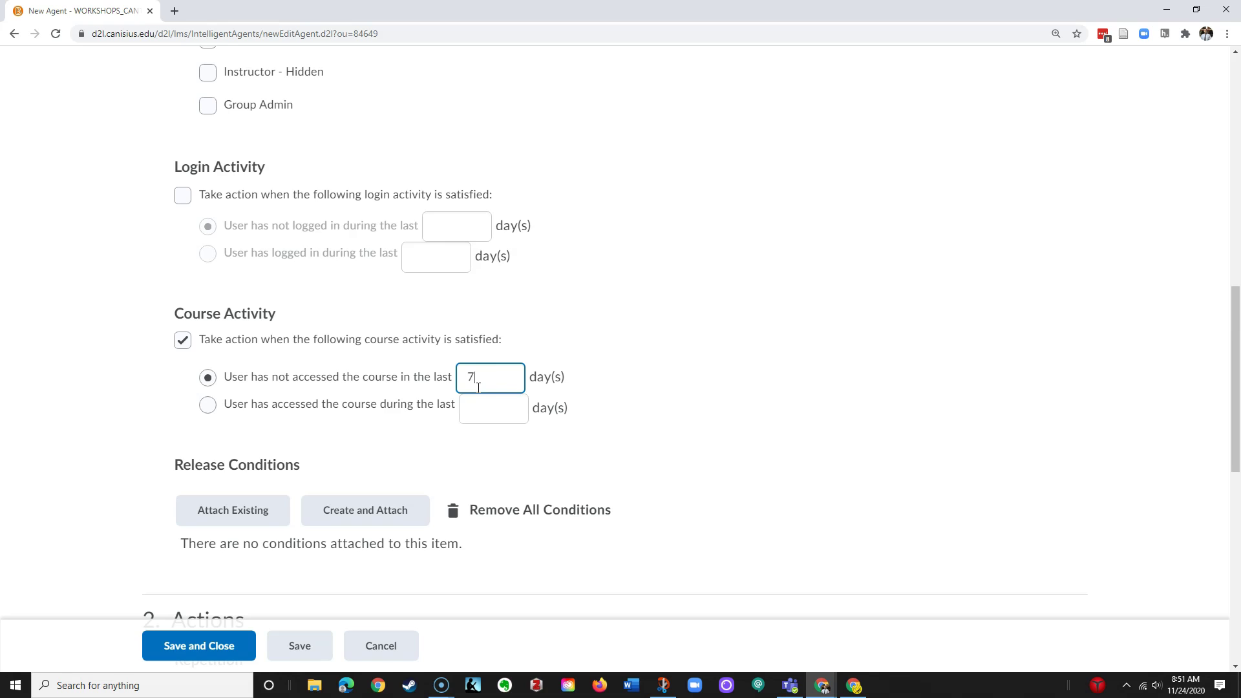
click(592, 382)
Set Repetition to take action every time the agent is evaluated and criteria are satisfied
scroll(344, 374, down, 5)
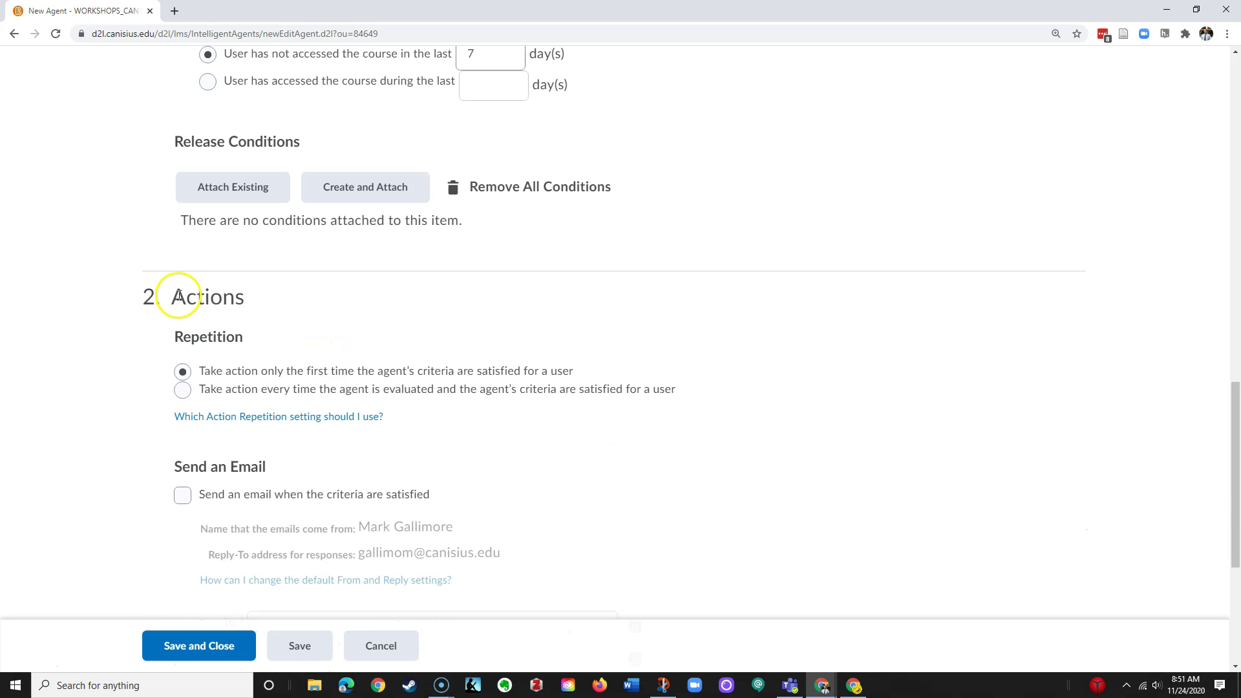
scroll(299, 301, down, 2)
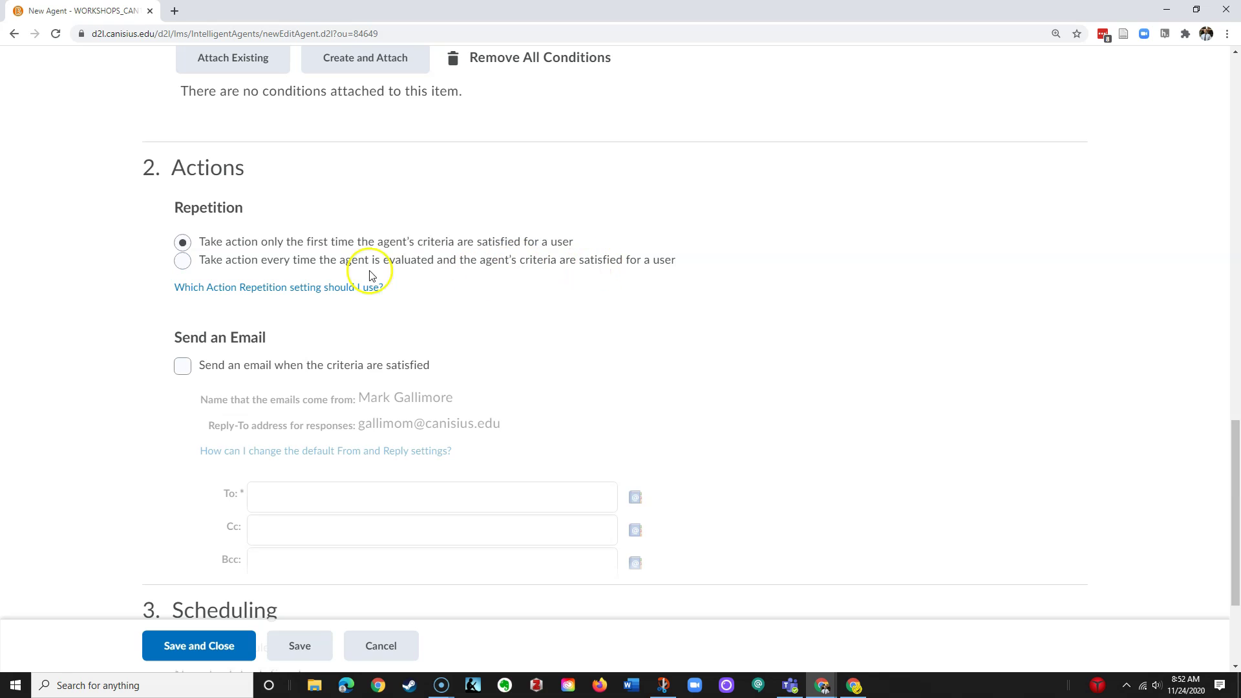
click(183, 262)
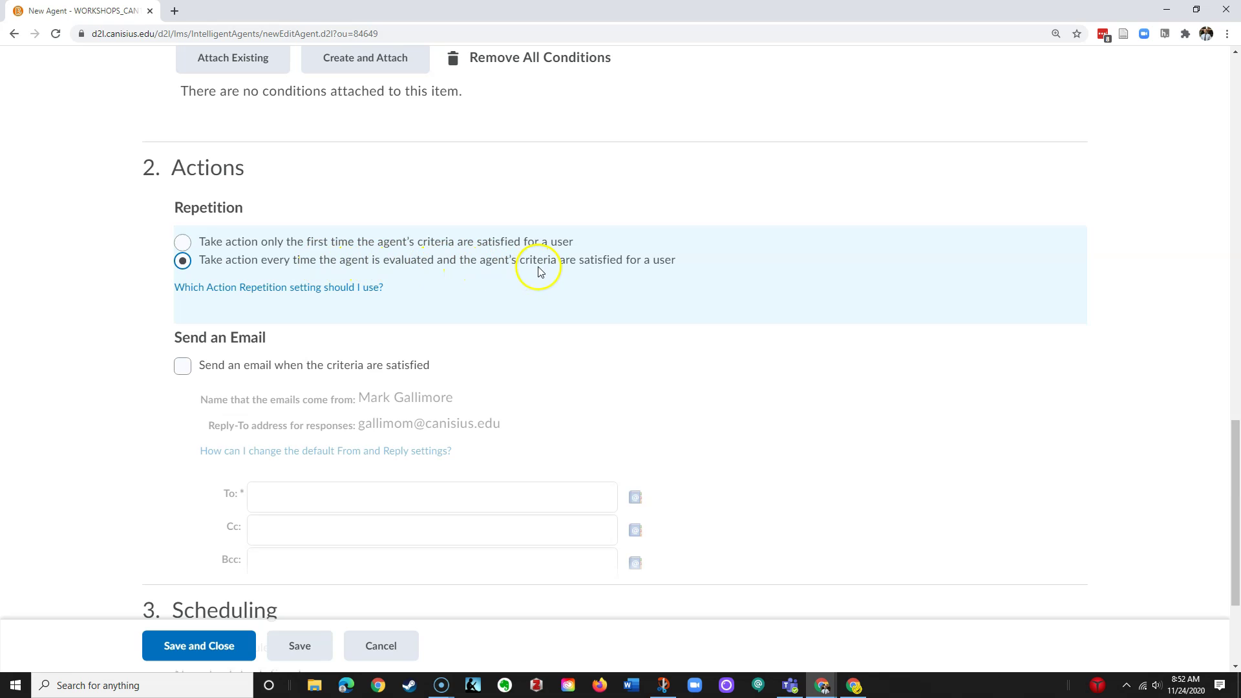
scroll(506, 298, down, 1)
scroll(506, 299, down, 2)
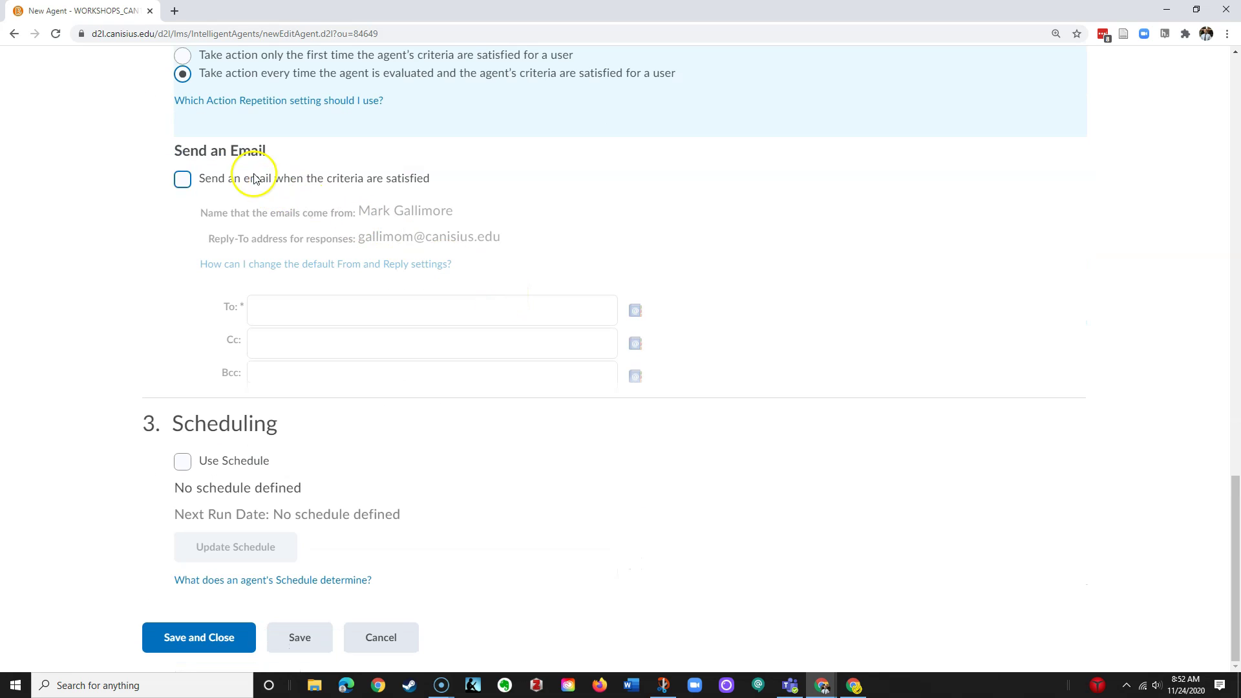
Check 'Send an email when the criteria are satisfied' and go to the To and Cc recipient fields
click(181, 179)
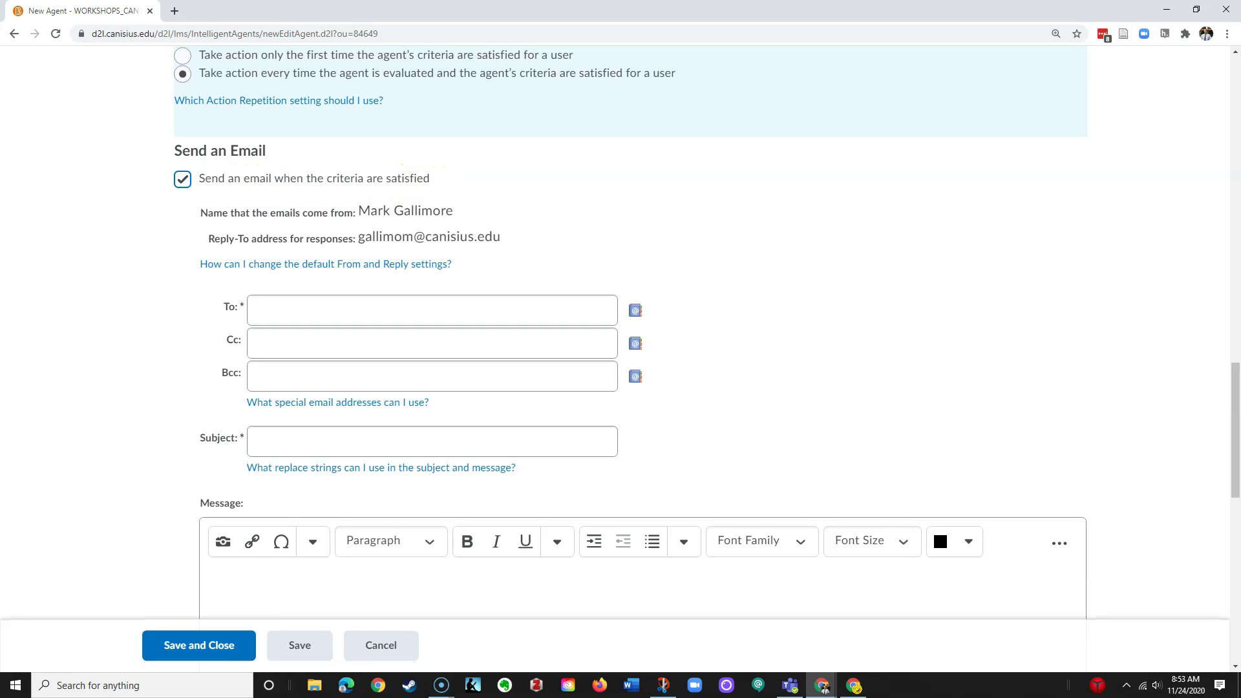
scroll(328, 221, down, 1)
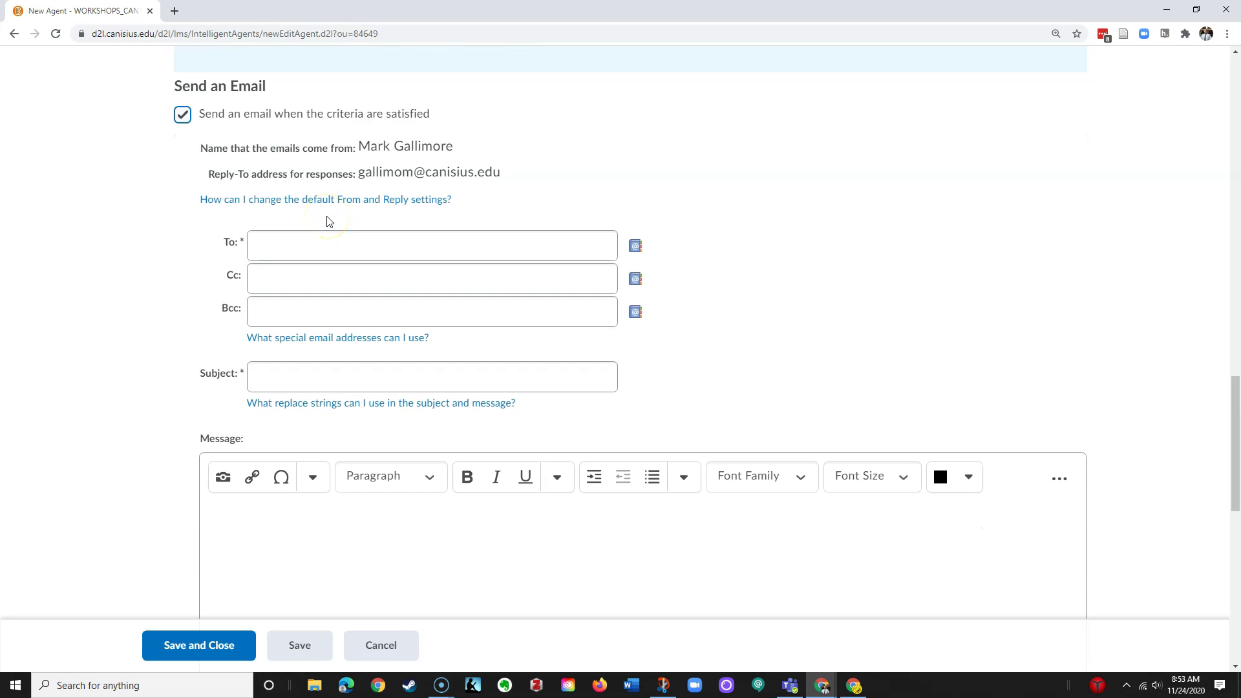
click(267, 243)
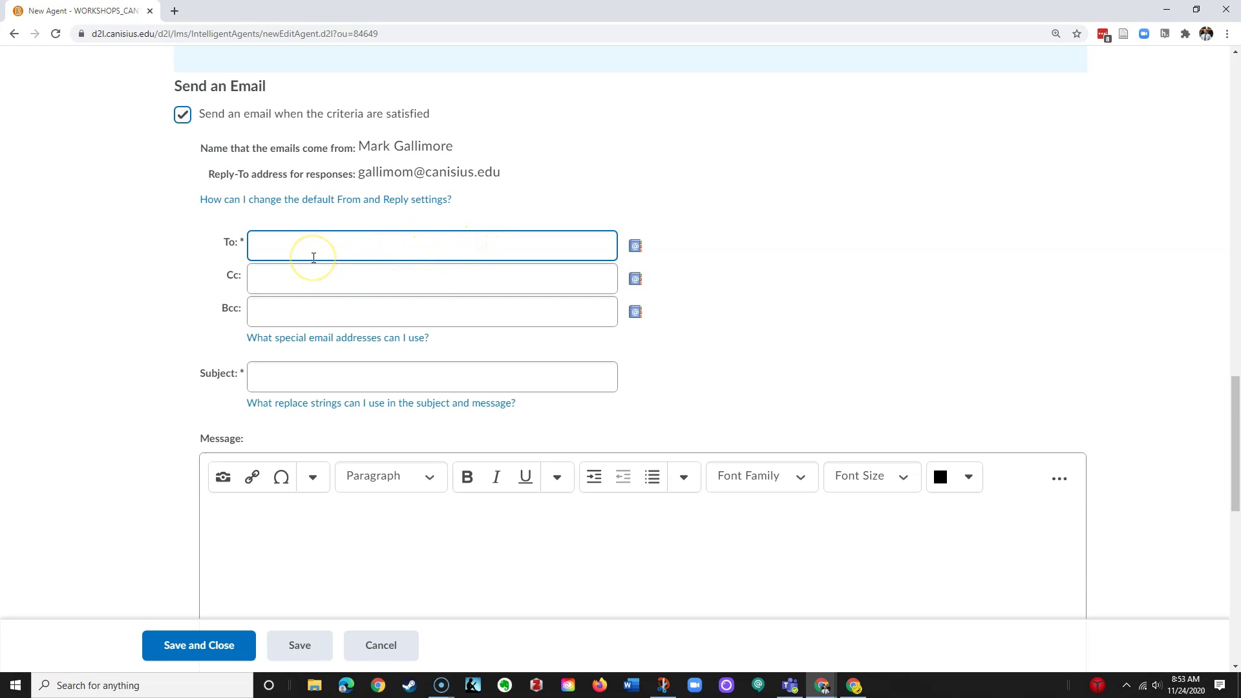
click(313, 264)
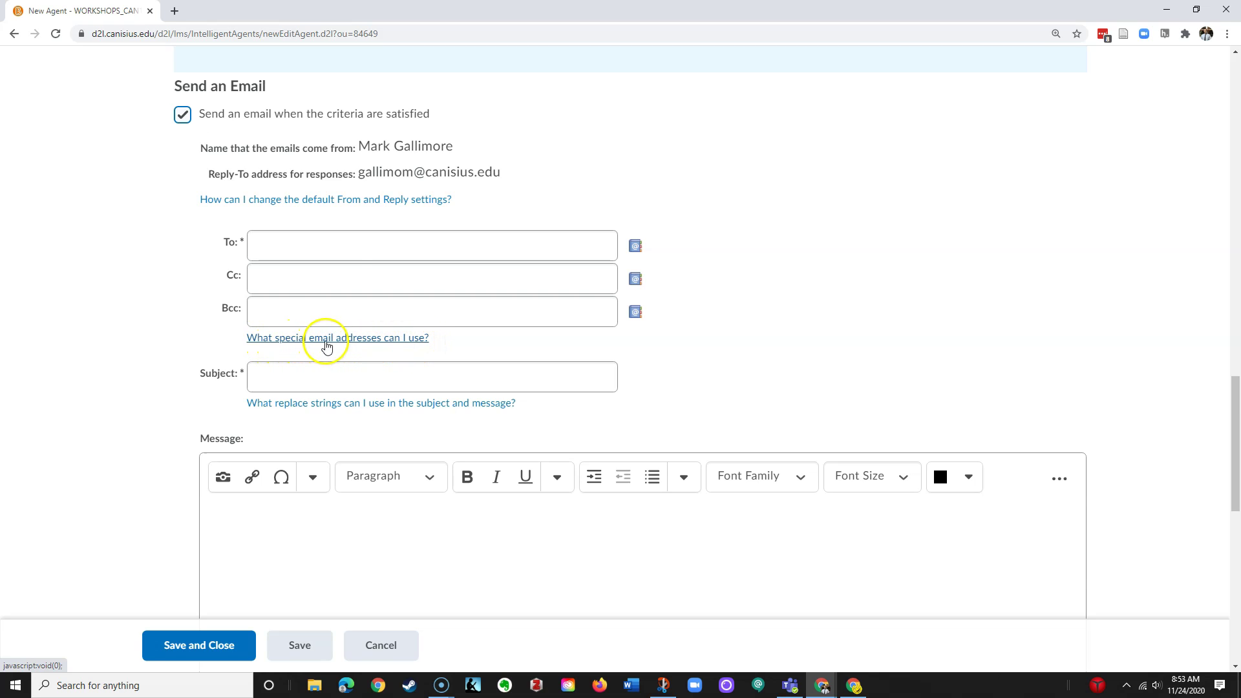
Copy the {InitiatingUser} replace string from the special email addresses help, then close it
click(339, 254)
click(294, 270)
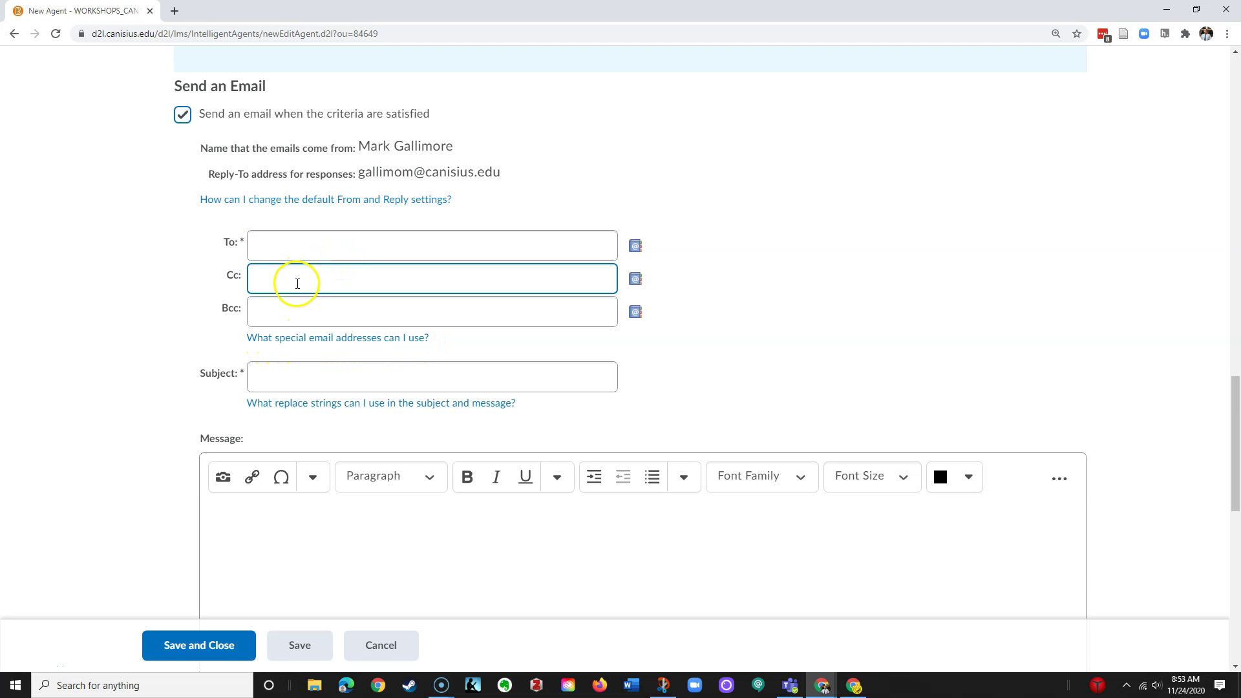
click(298, 308)
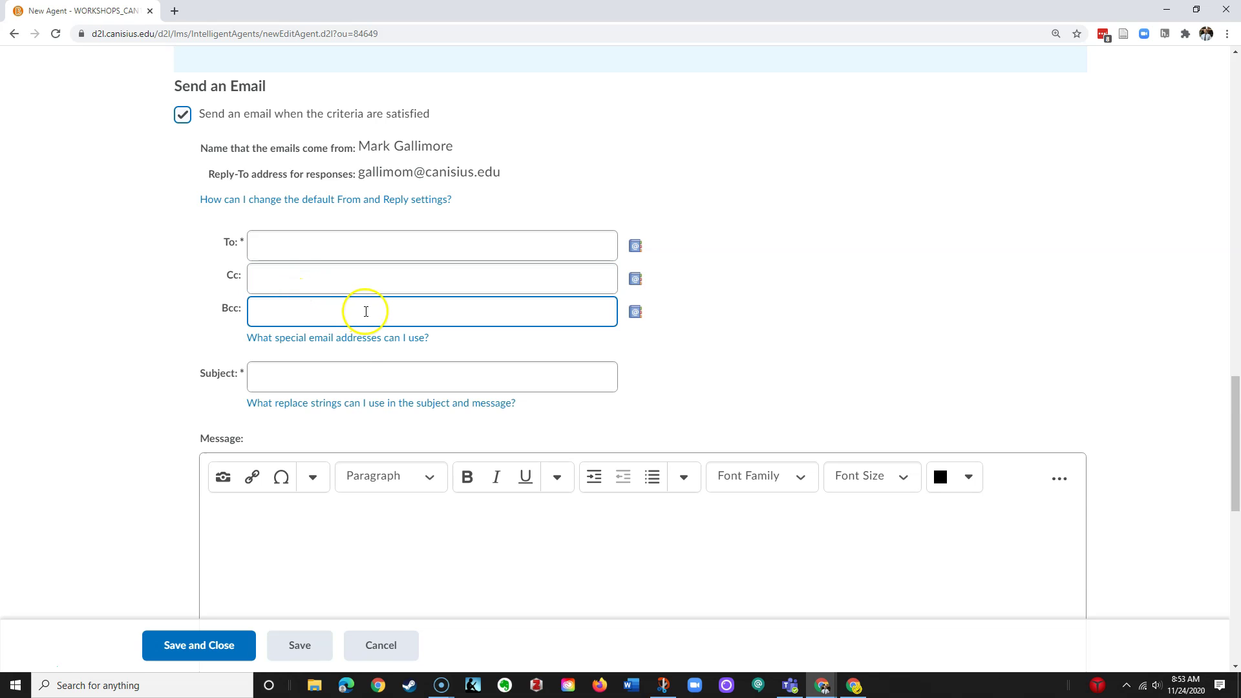
click(353, 337)
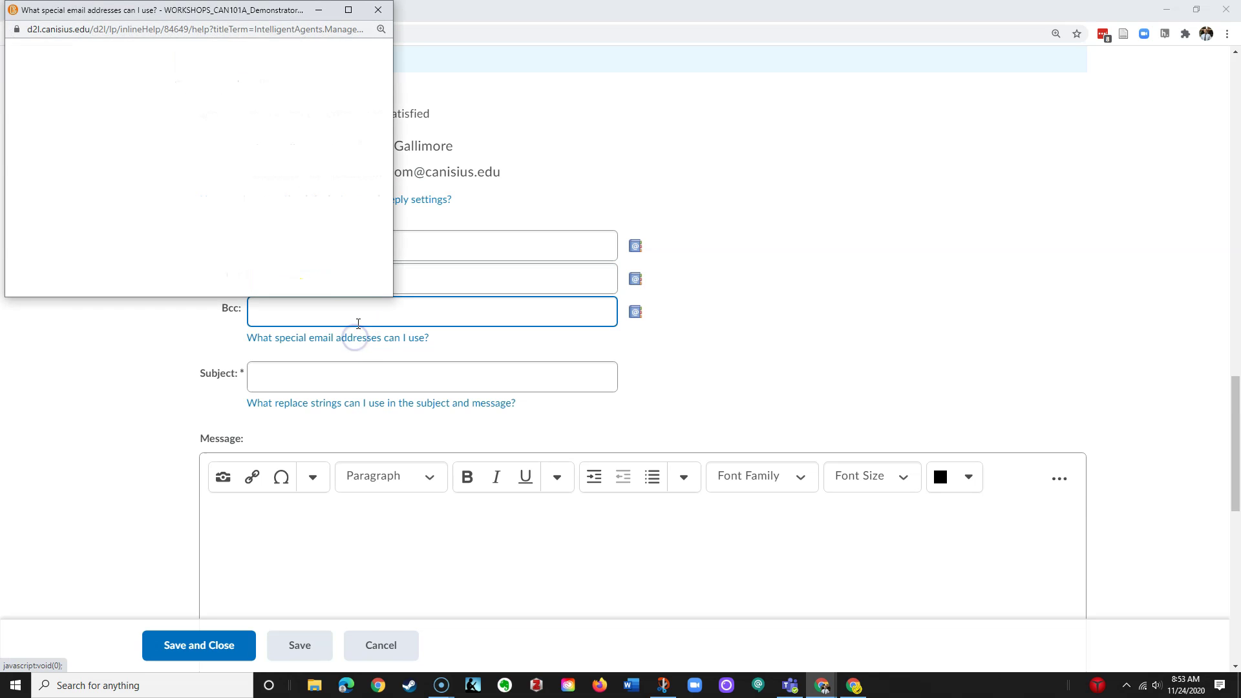
drag(271, 13, 803, 64)
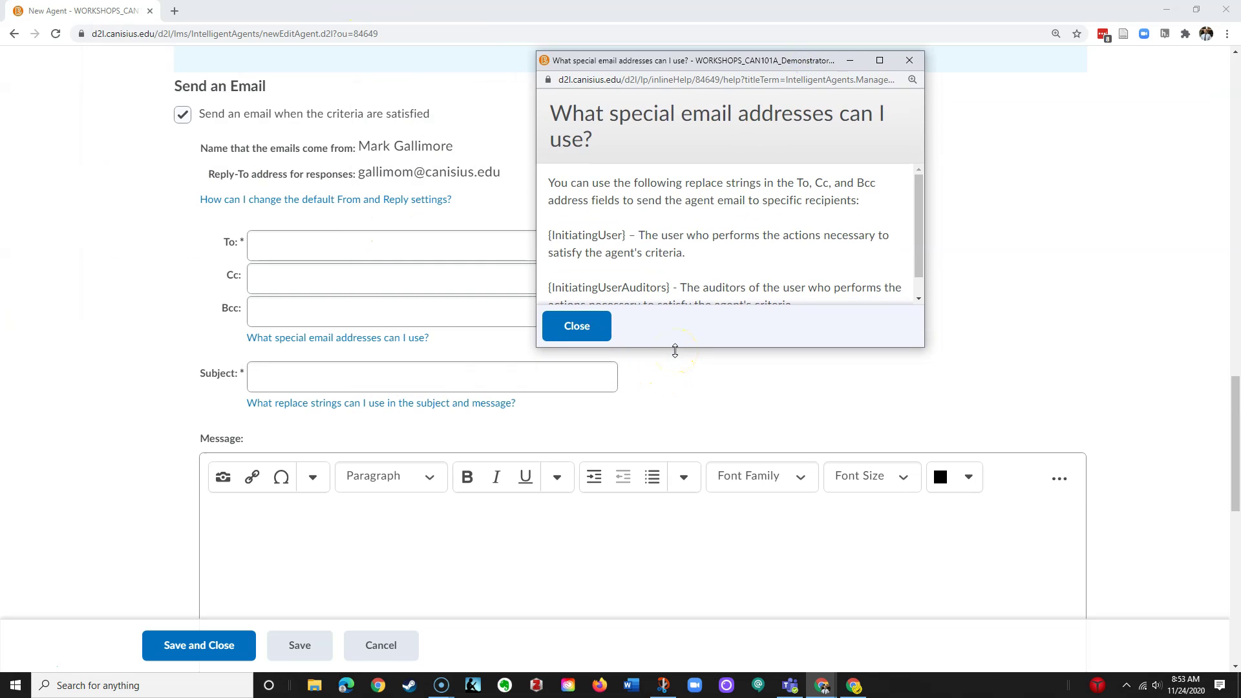
drag(675, 350, 708, 548)
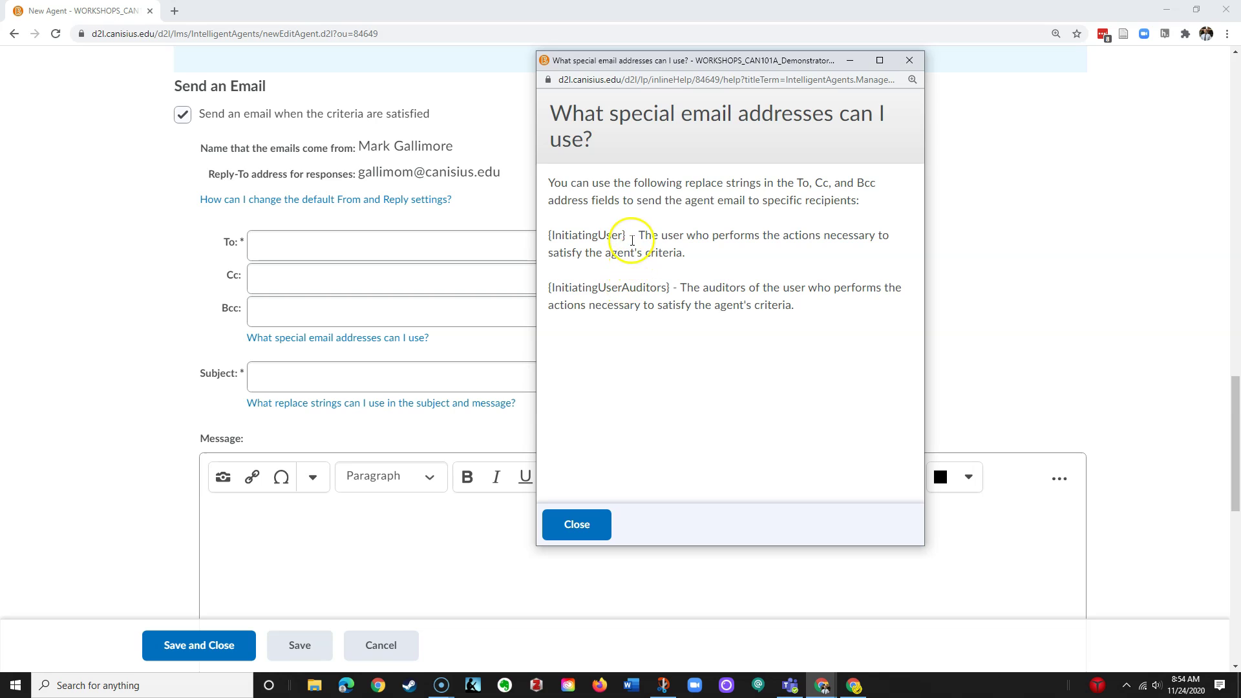
drag(627, 234, 550, 235)
right_click(624, 237)
click(646, 247)
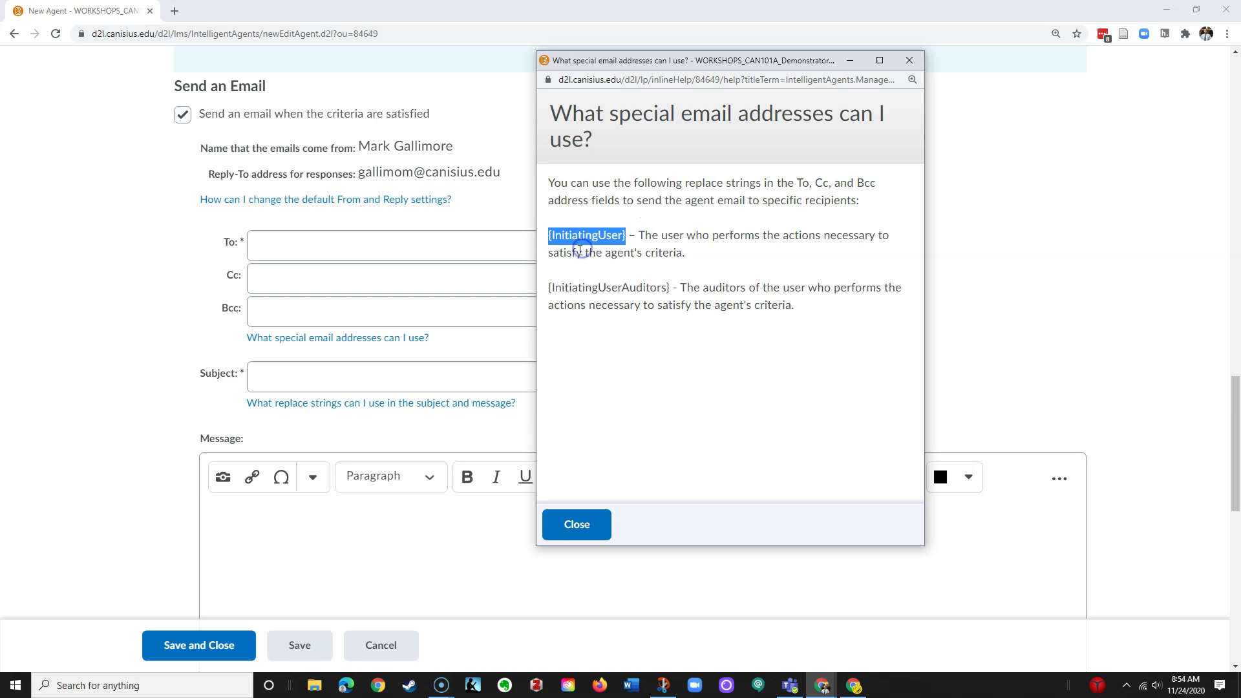
click(322, 251)
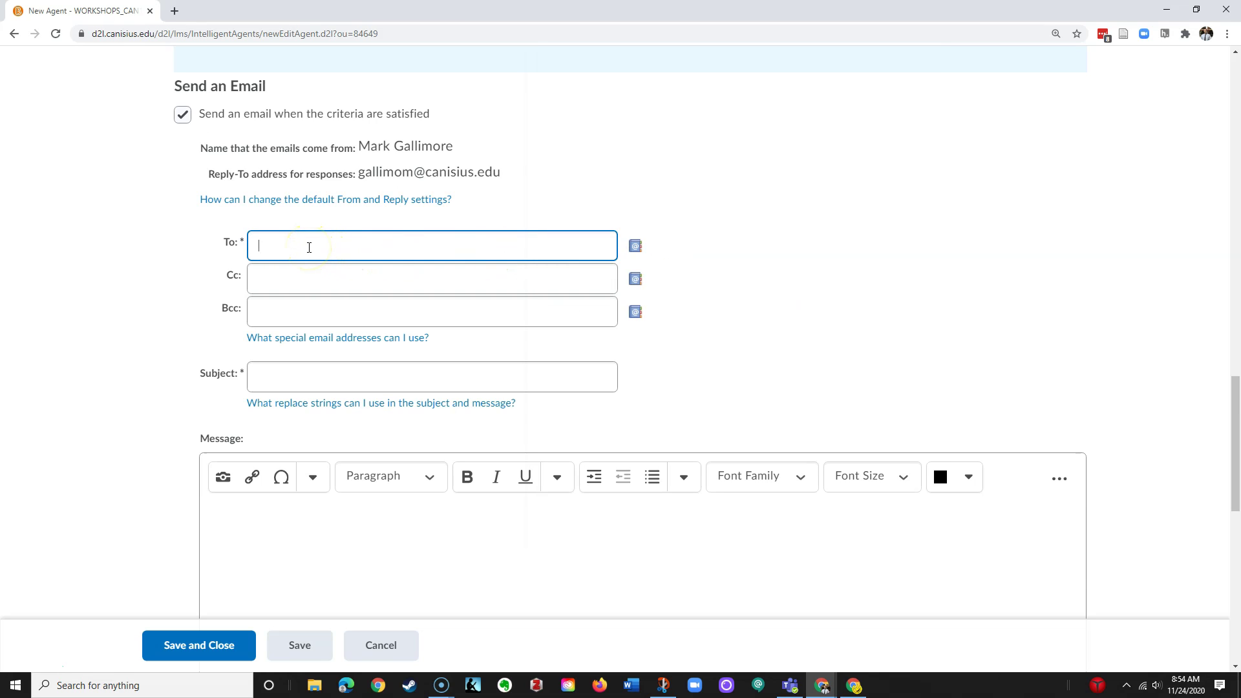
Paste {InitiatingUser} as the email's To recipient
key(ctrl+v)
click(278, 278)
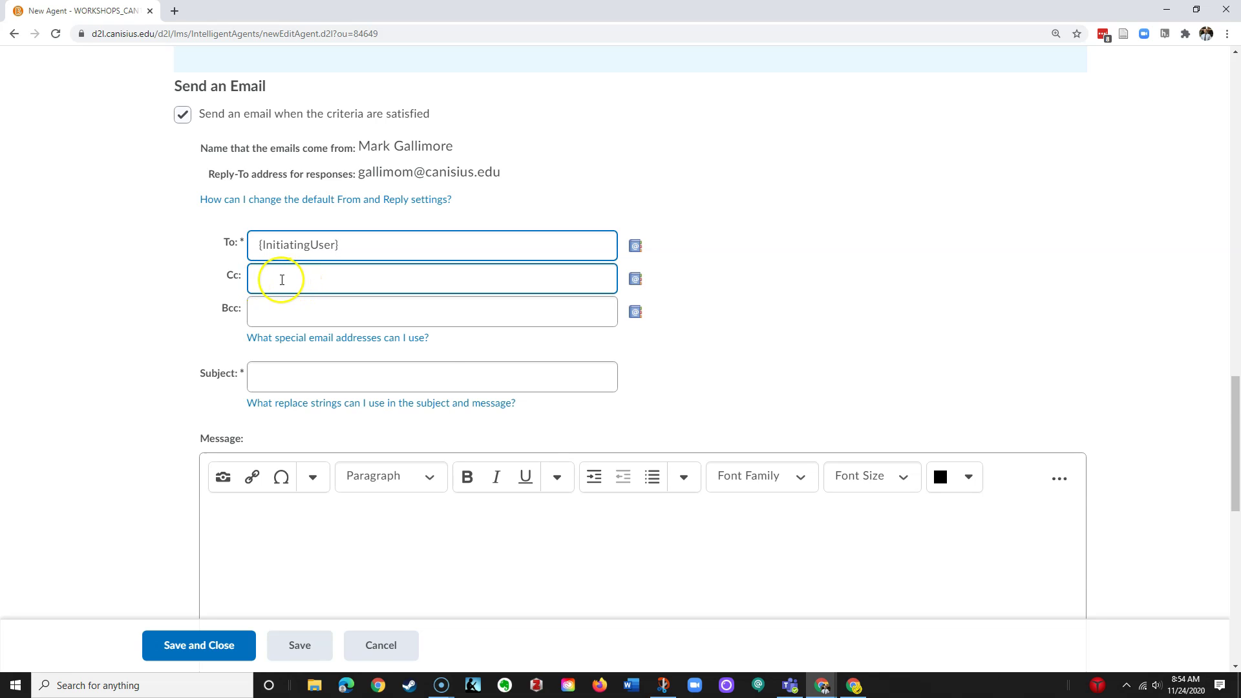
click(282, 279)
click(331, 338)
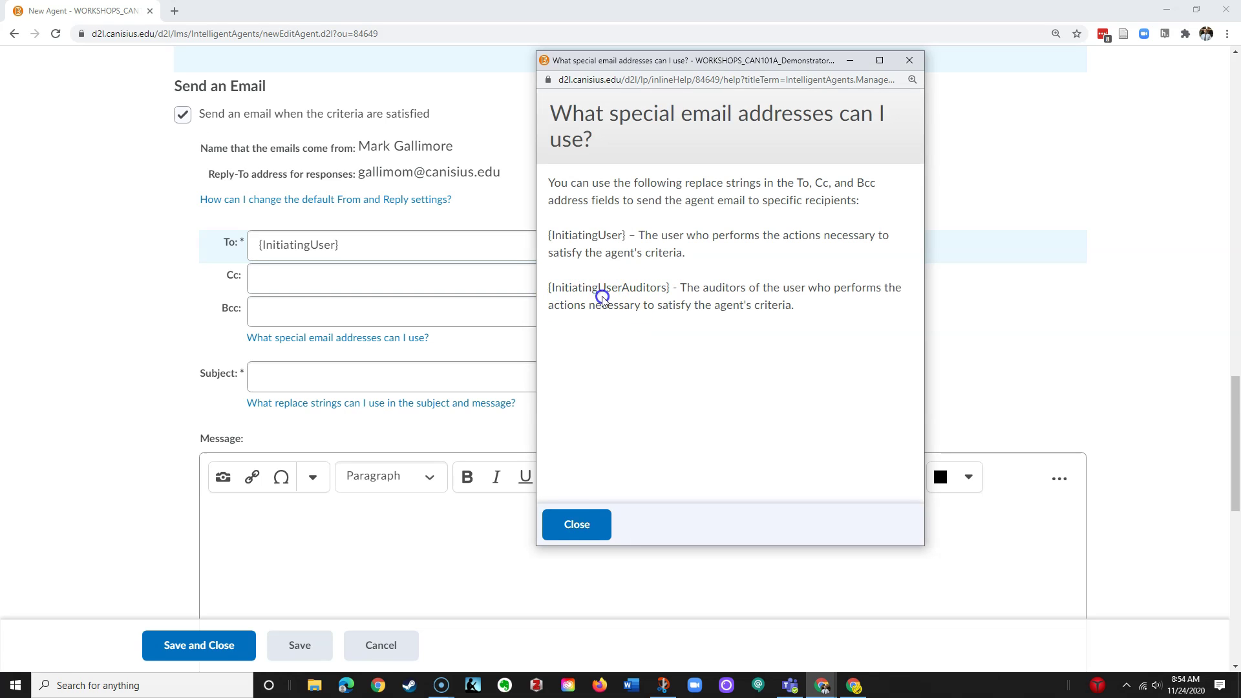
click(577, 514)
click(266, 300)
Add the instructor's own email address as the Cc recipient
click(267, 274)
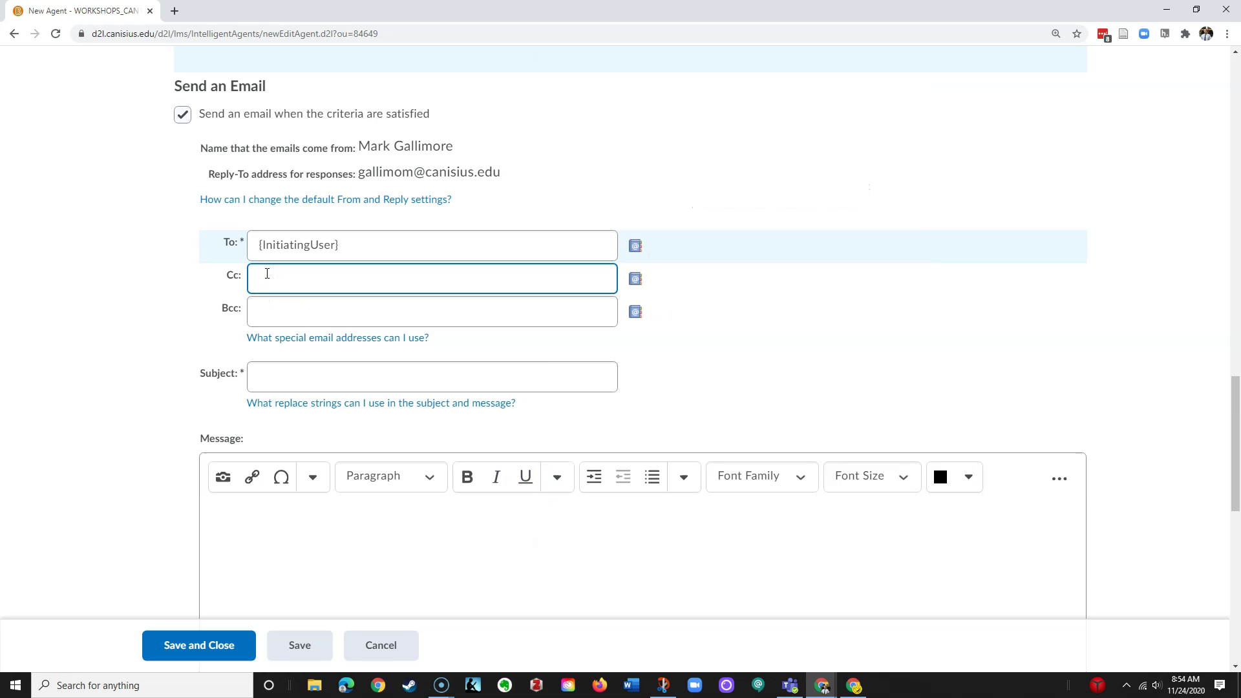
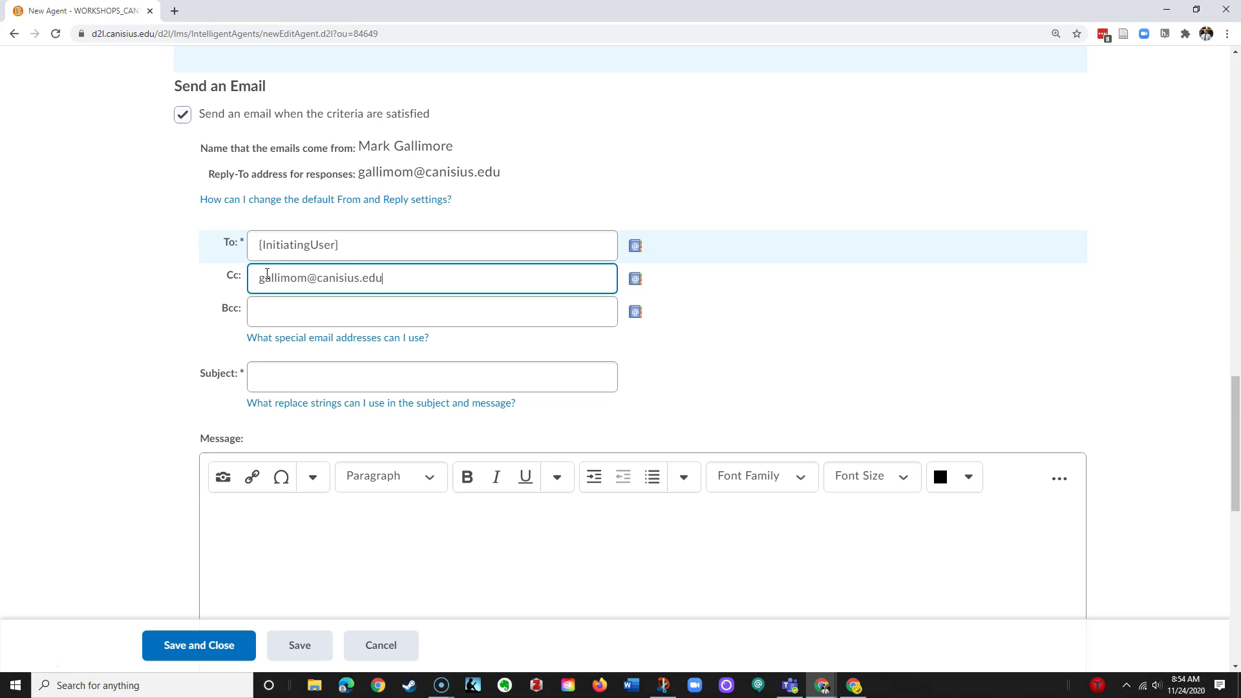
click(267, 274)
click(192, 355)
scroll(196, 354, down, 1)
Place the cursor in the email Subject field, briefly opening the replace strings help
click(297, 259)
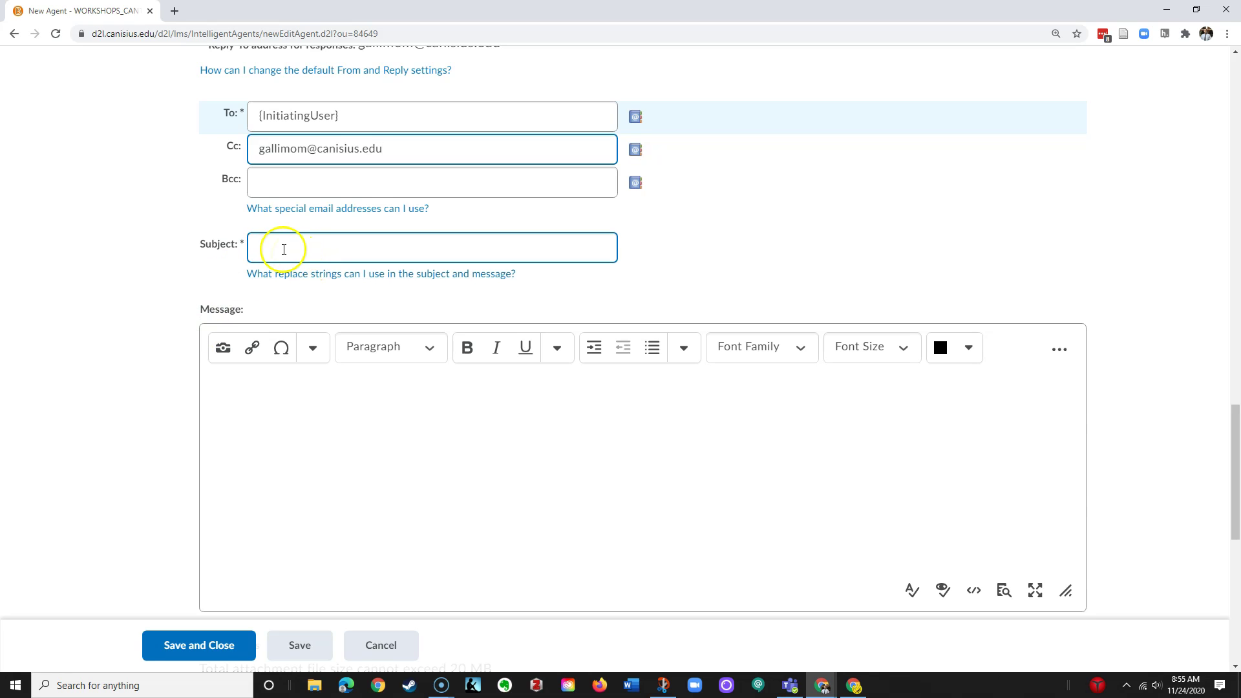
click(327, 273)
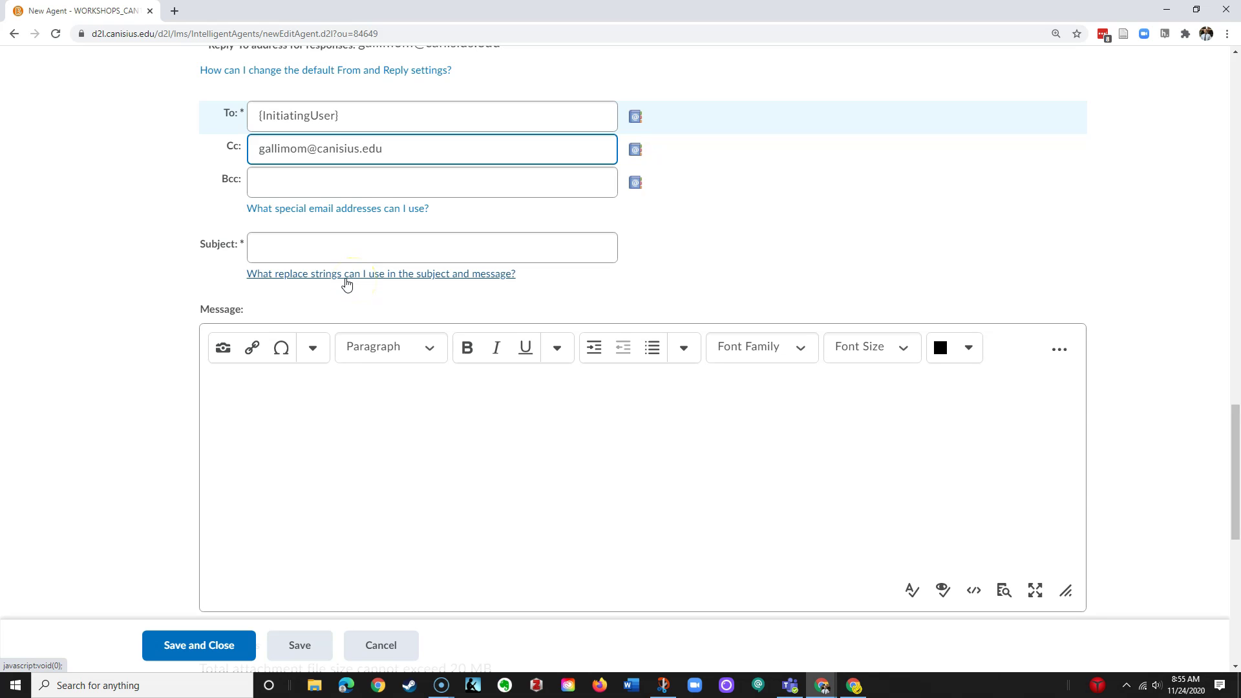
click(410, 250)
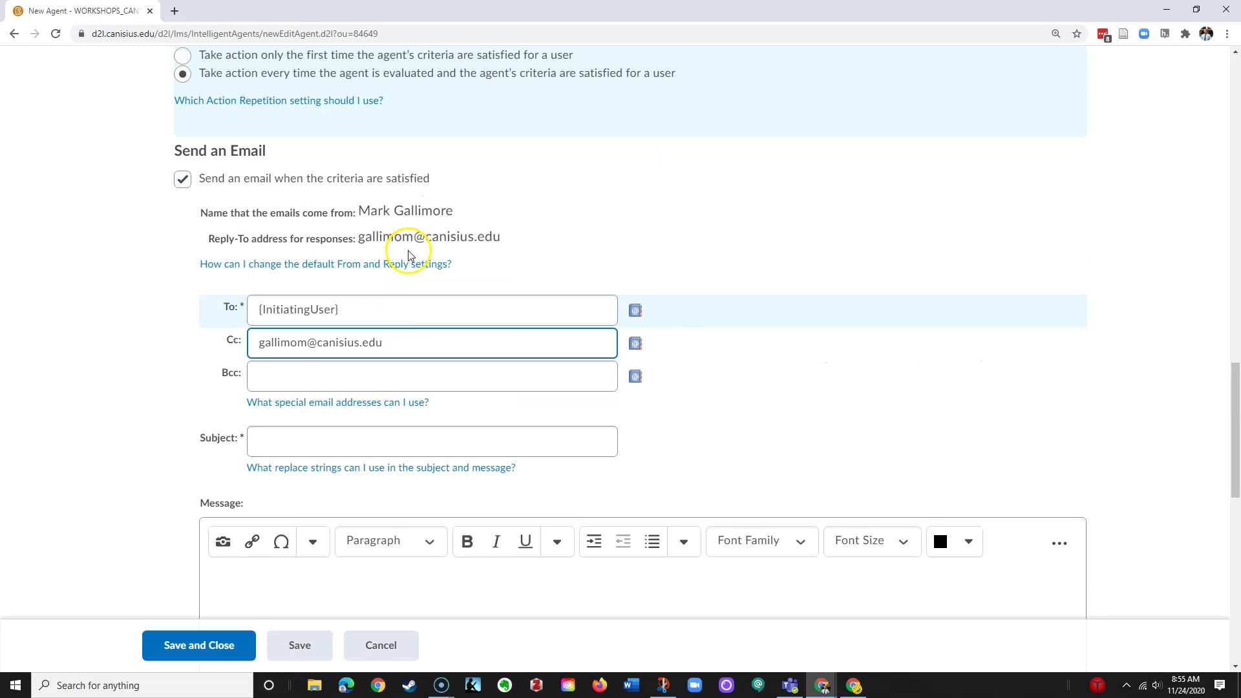
scroll(410, 250, down, 3)
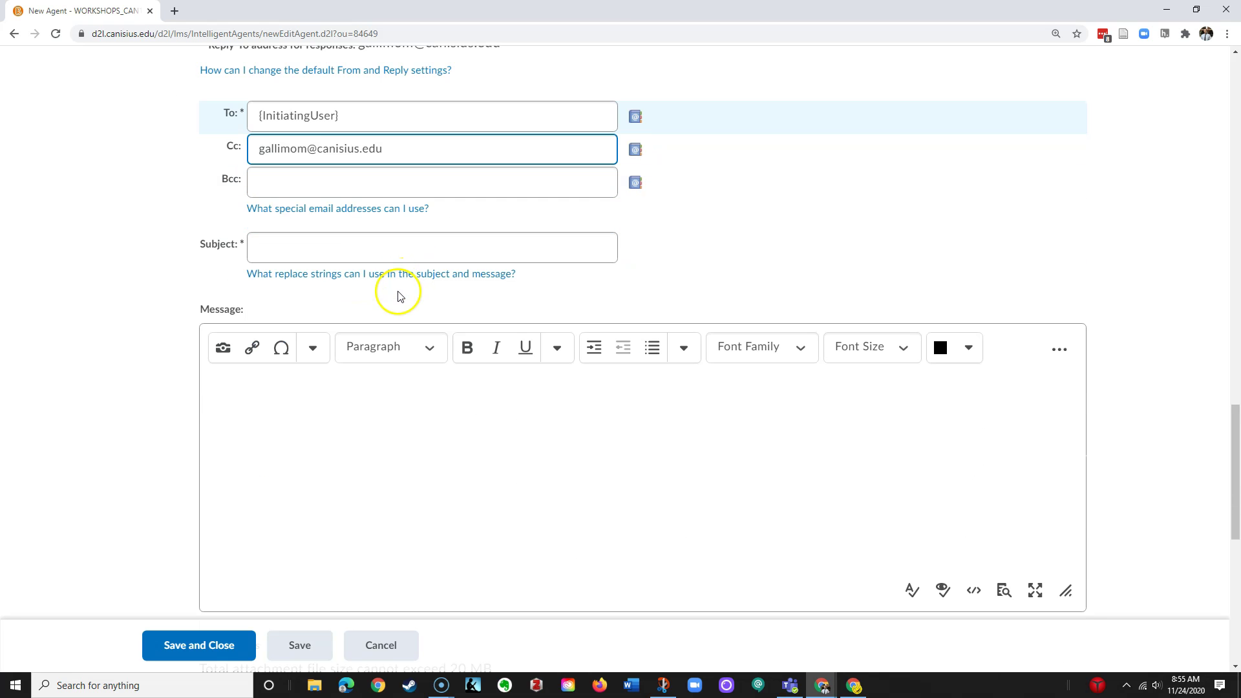
click(361, 254)
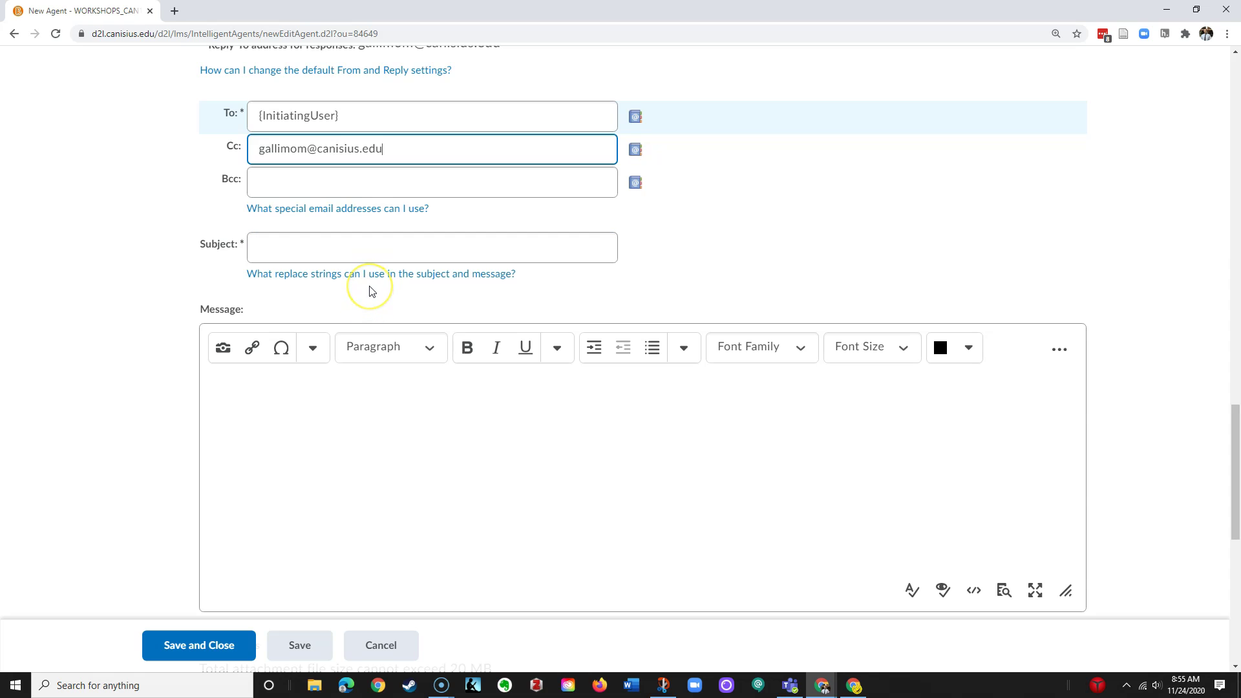
click(333, 250)
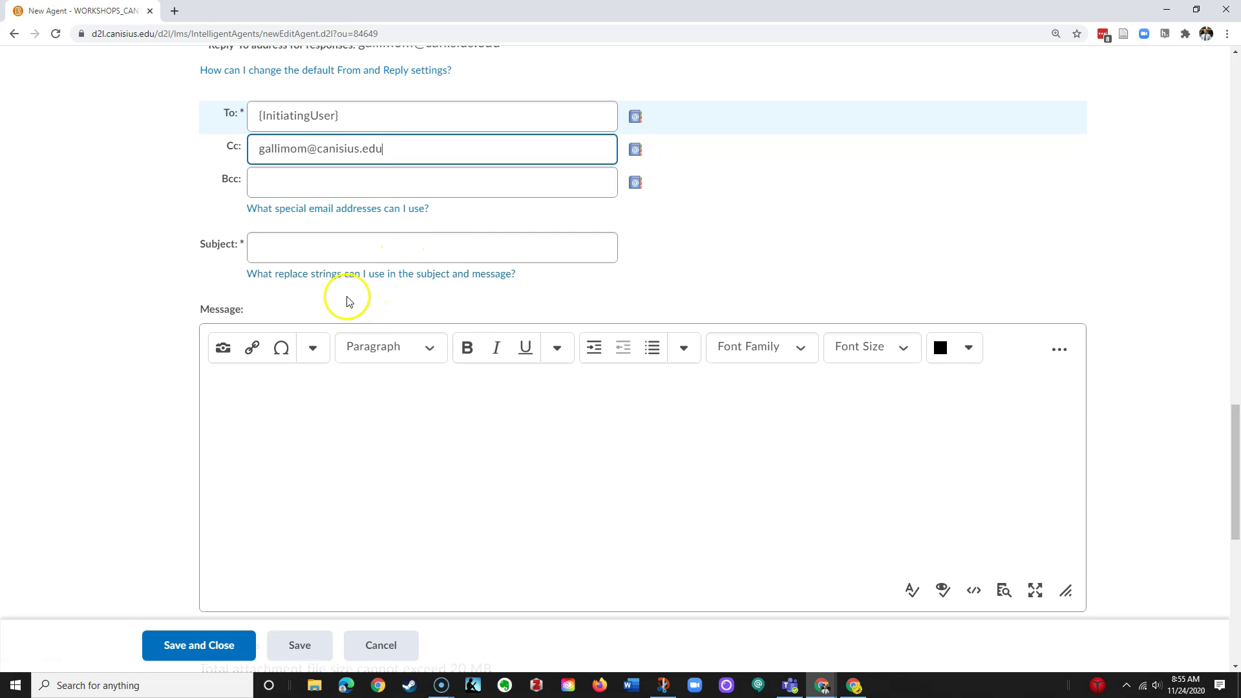
click(336, 258)
Copy the {OrgUnitName} replace string from the replace strings help and close it
click(314, 275)
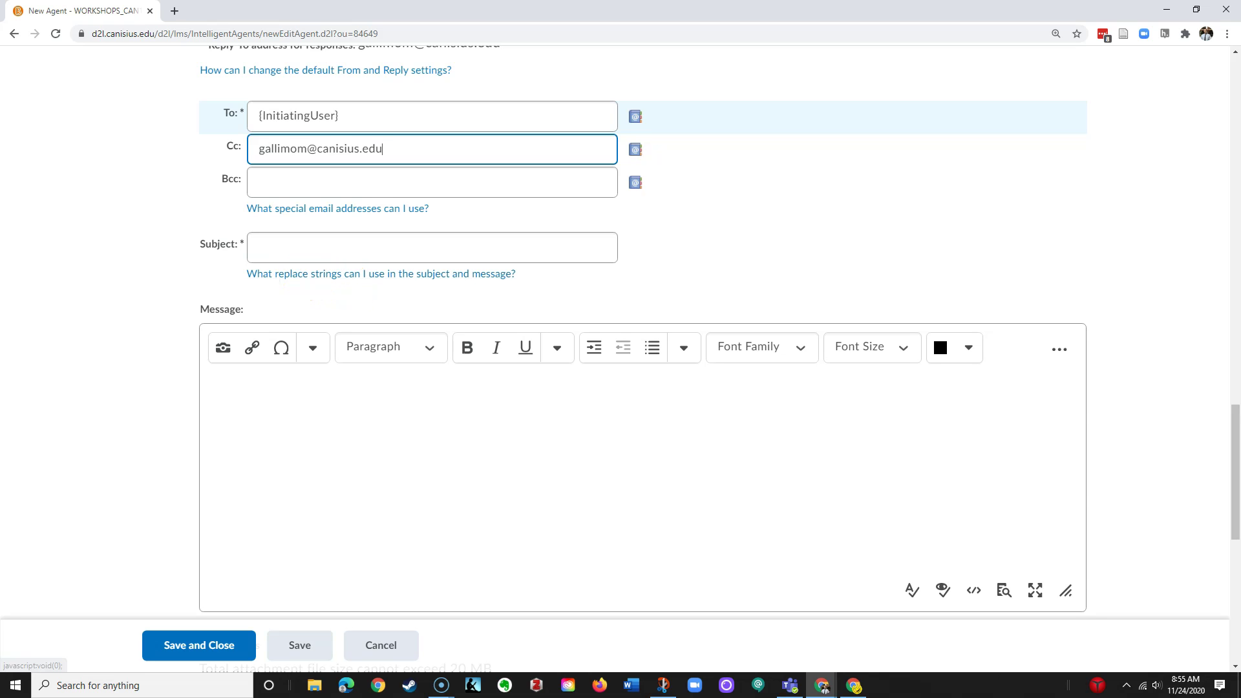
click(314, 274)
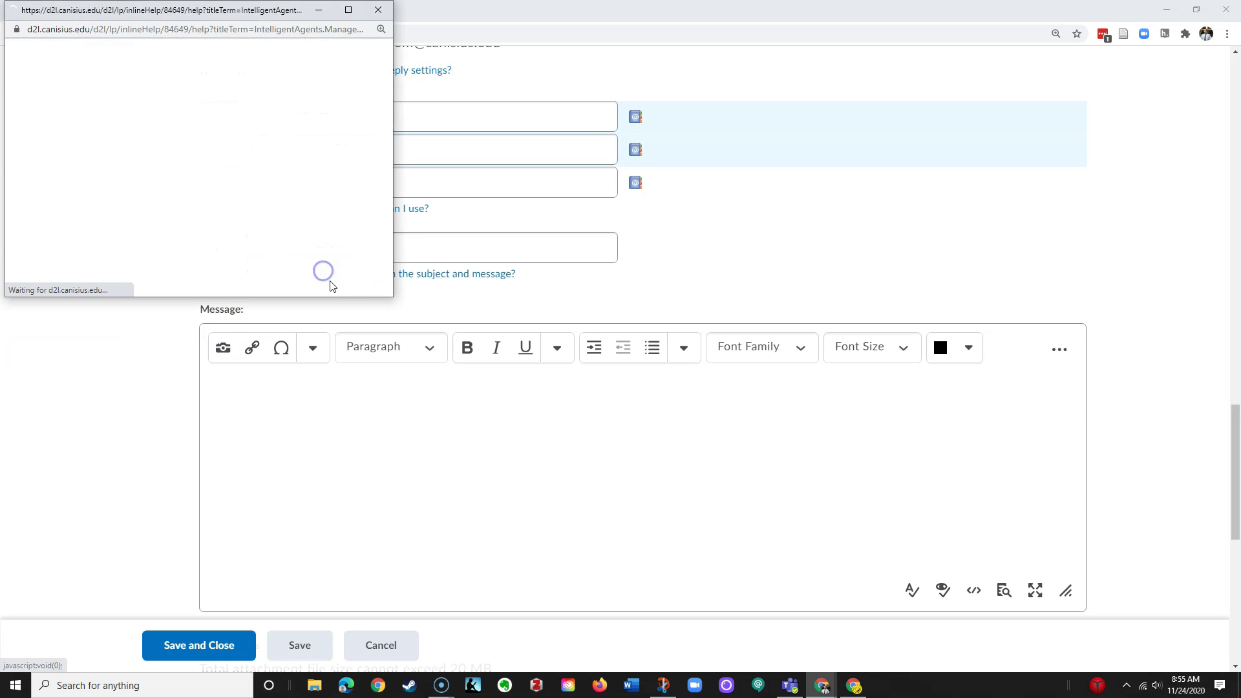
drag(408, 13, 914, 98)
drag(839, 342, 853, 531)
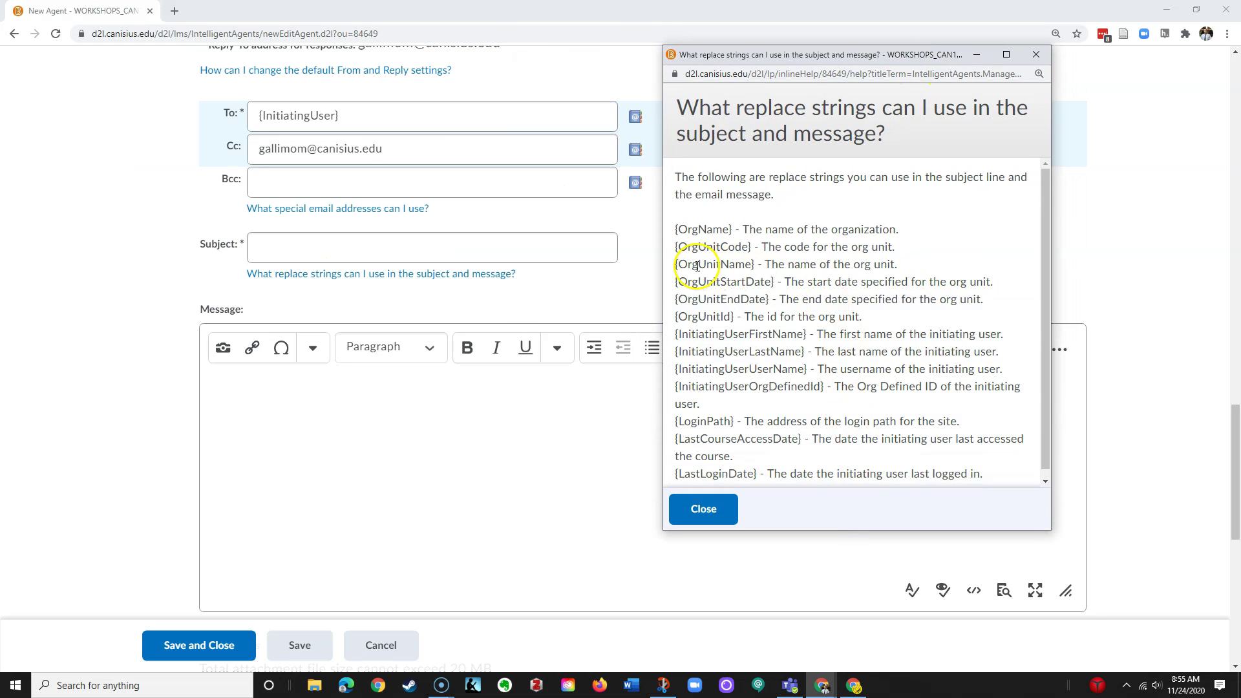
drag(676, 264, 750, 263)
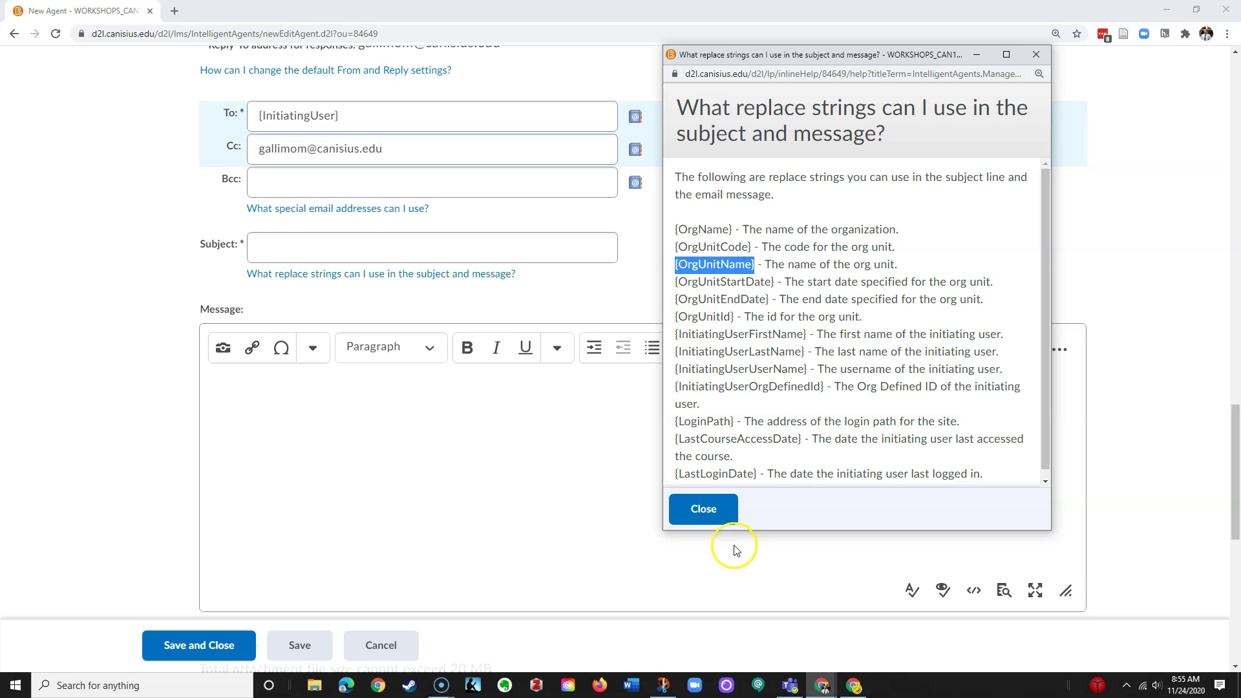
click(704, 509)
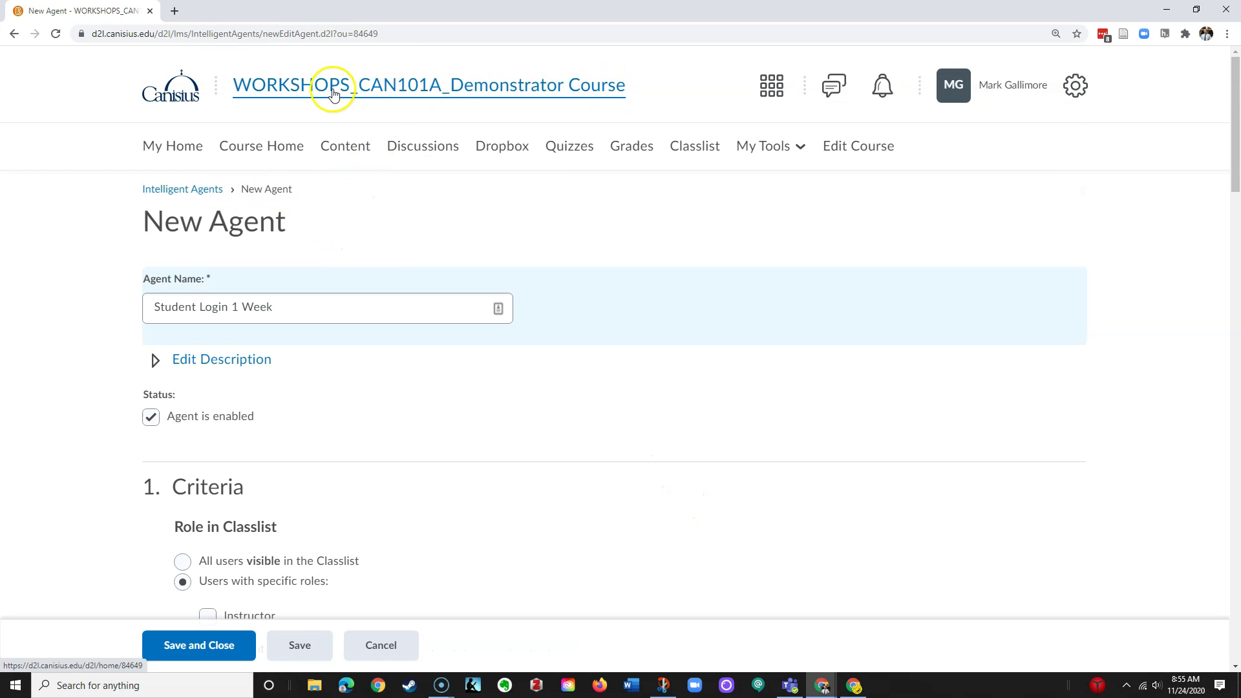
scroll(493, 463, down, 20)
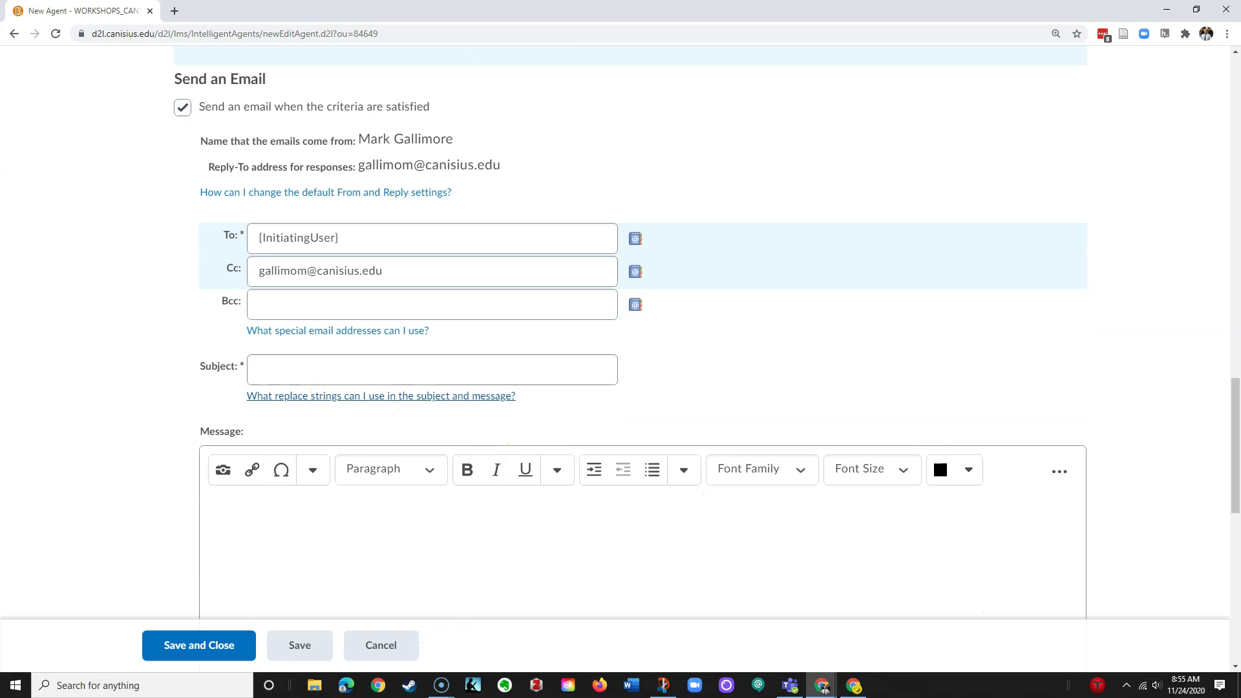
Set the subject to 'We miss you in {OrgUnitName}' and begin the message with 'Hi'
click(276, 370)
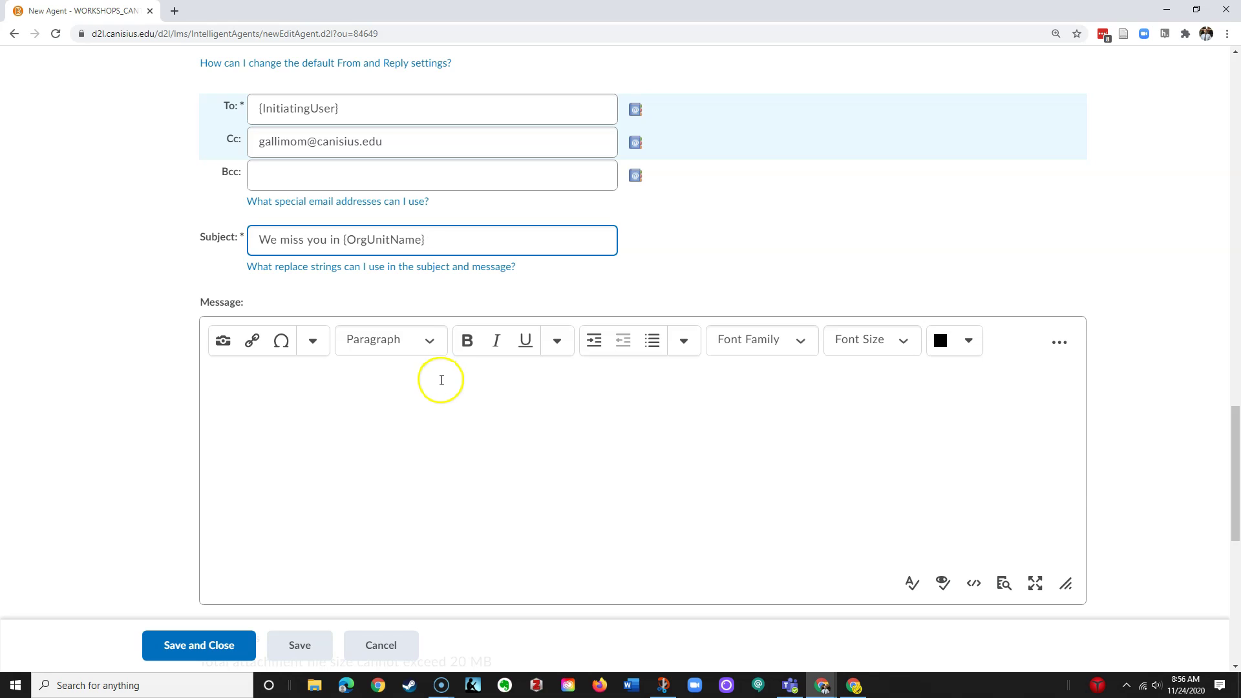
click(306, 383)
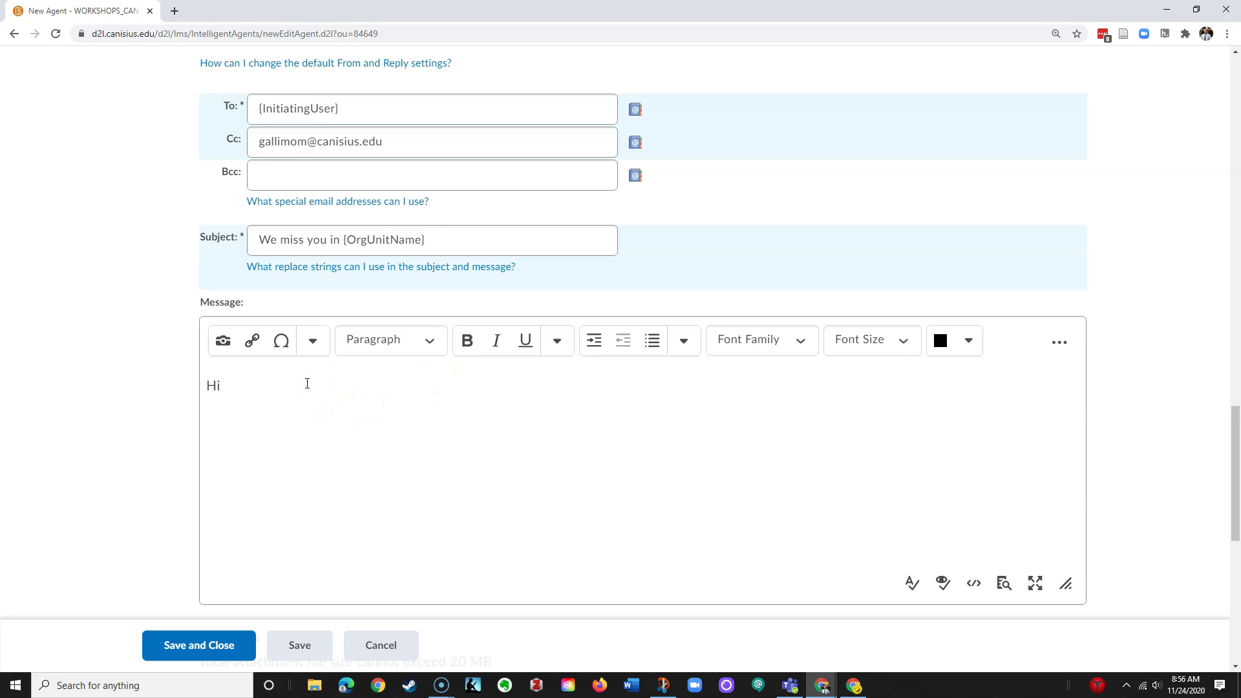
click(226, 384)
text(Hi)
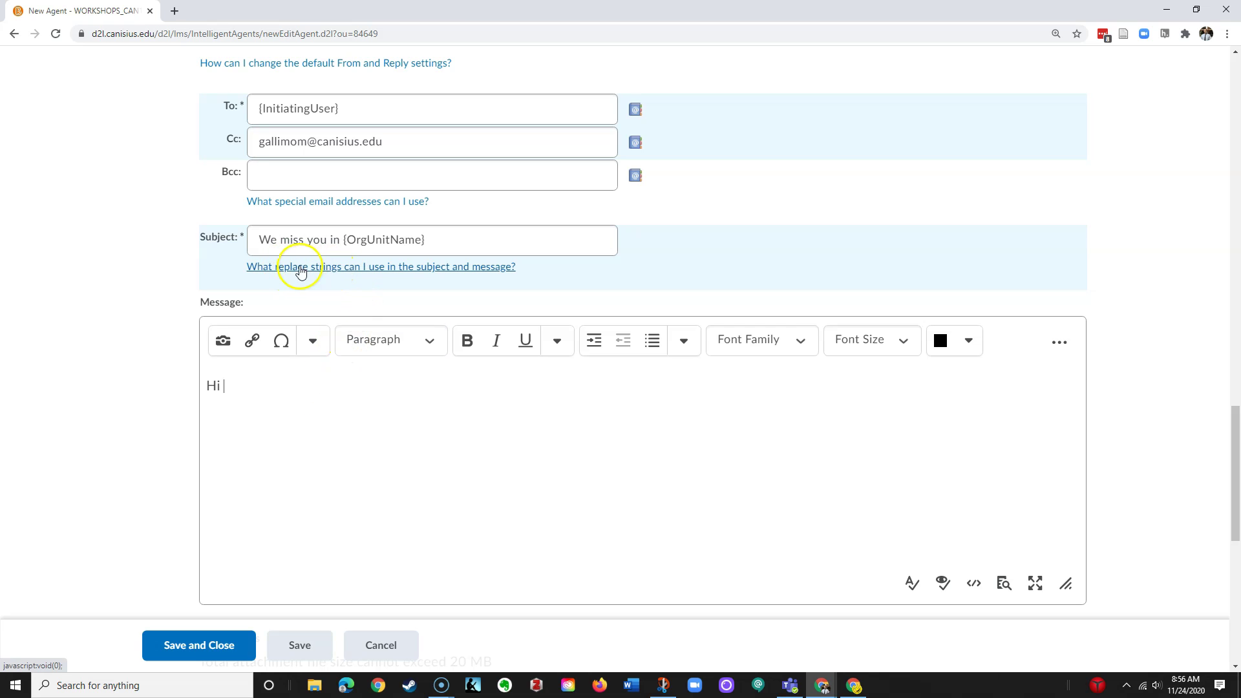
Copy {InitiatingUserFirstName} from the replace strings help and paste it after 'Hi'
click(328, 273)
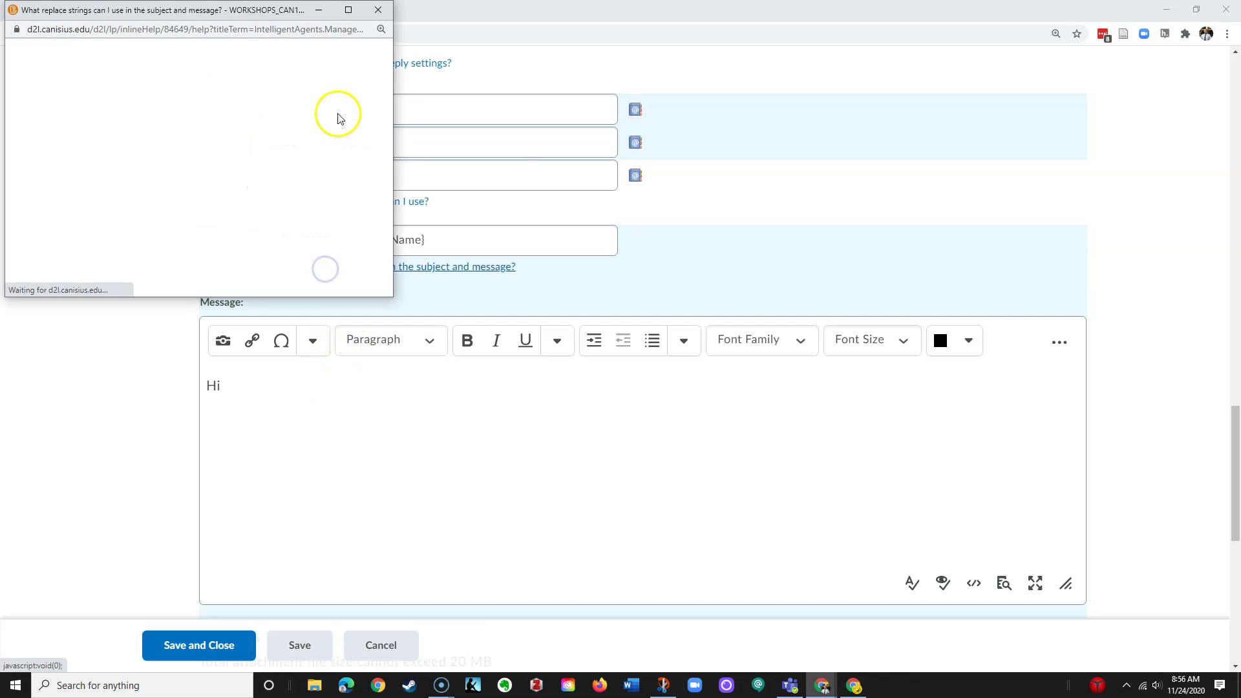
drag(233, 12, 920, 67)
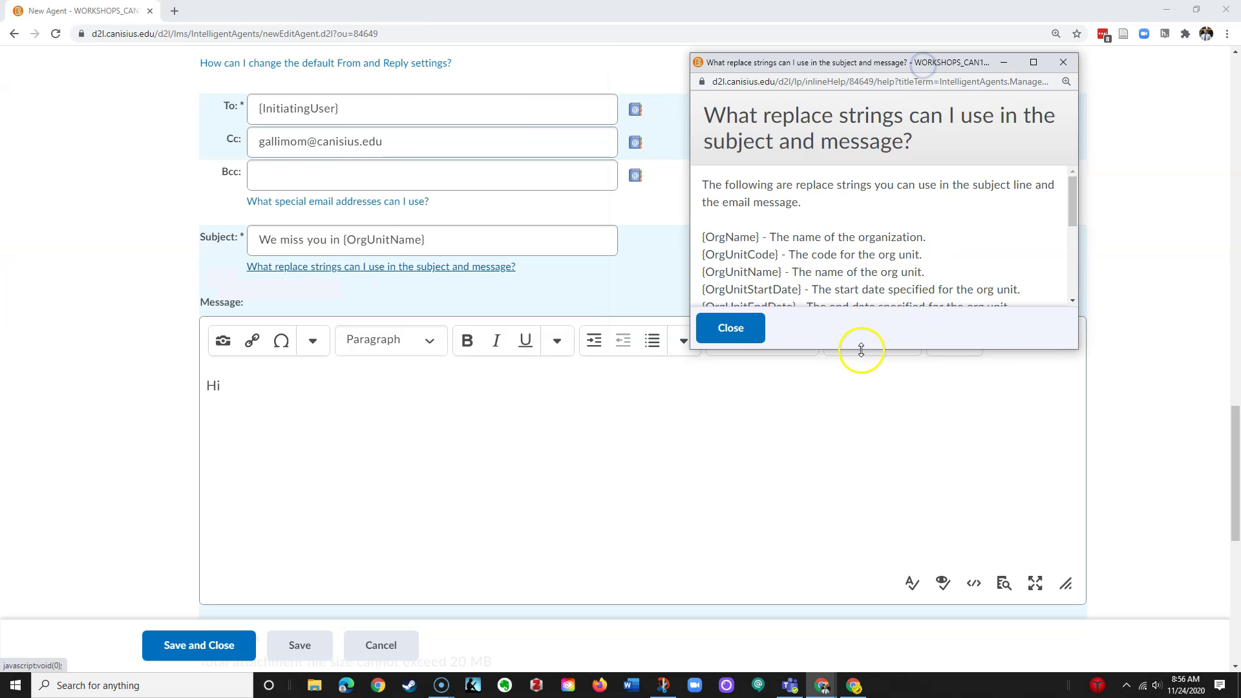
drag(859, 353, 866, 541)
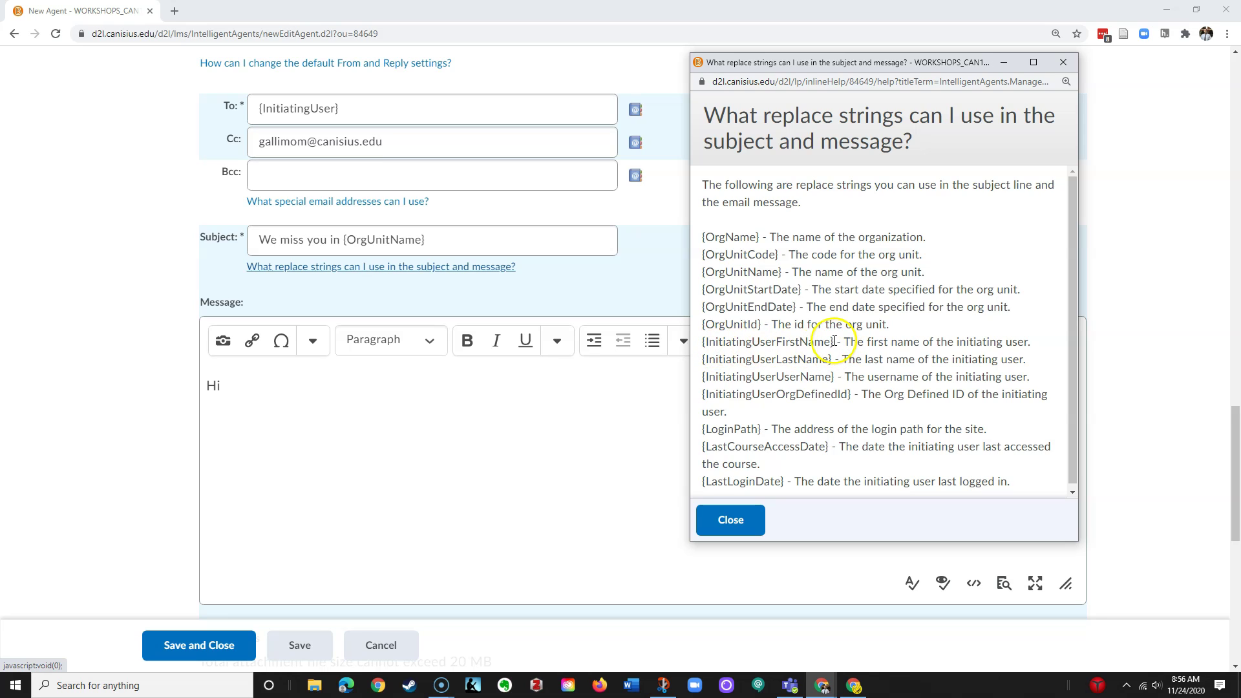
drag(835, 343, 706, 343)
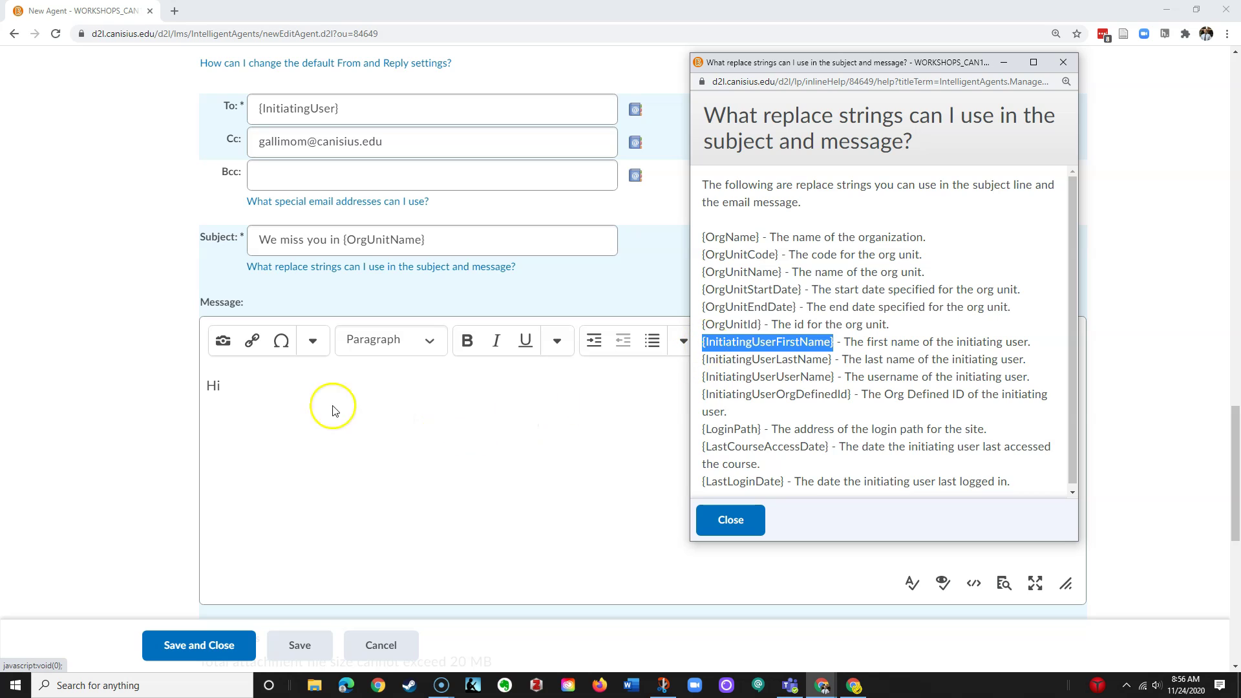
click(289, 388)
text({InitiatingUserFirstName})
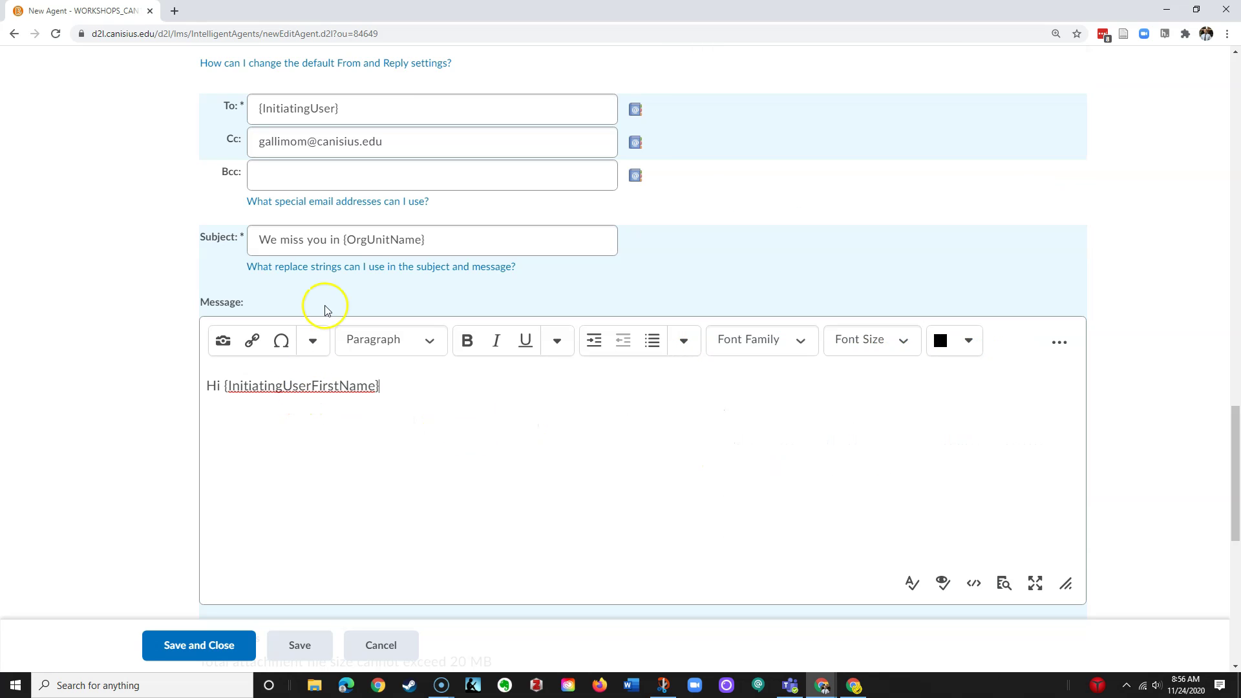
click(353, 267)
click(773, 373)
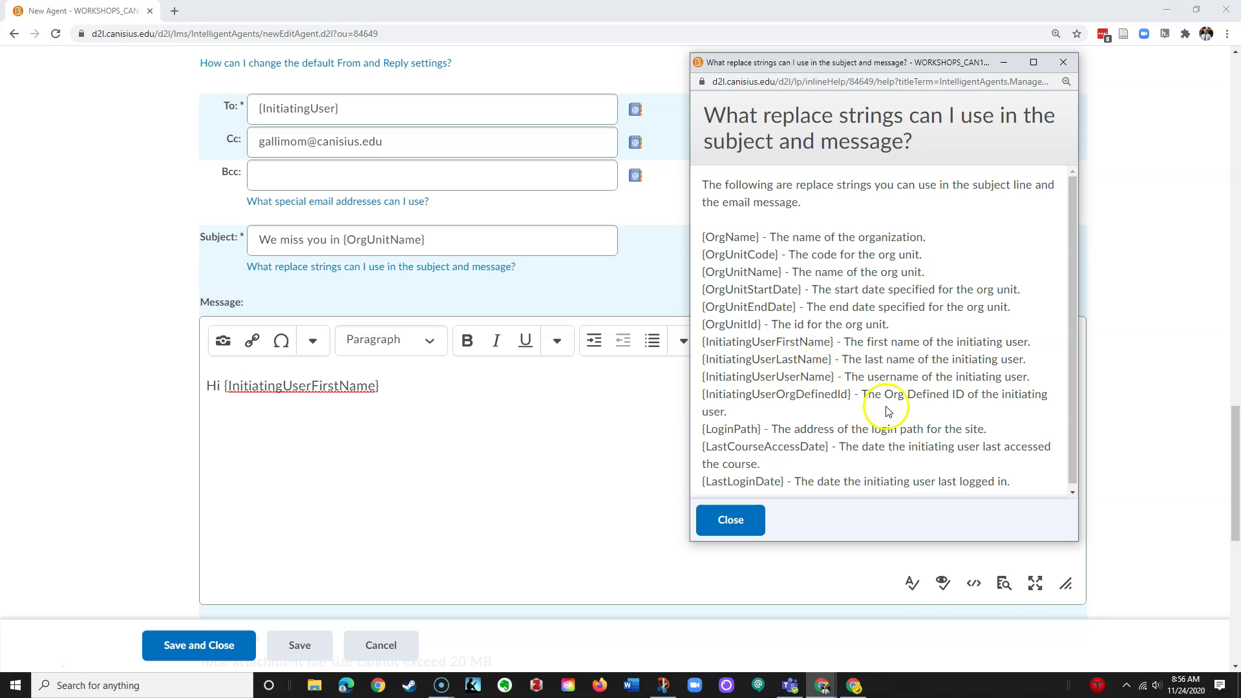
scroll(888, 412, down, 1)
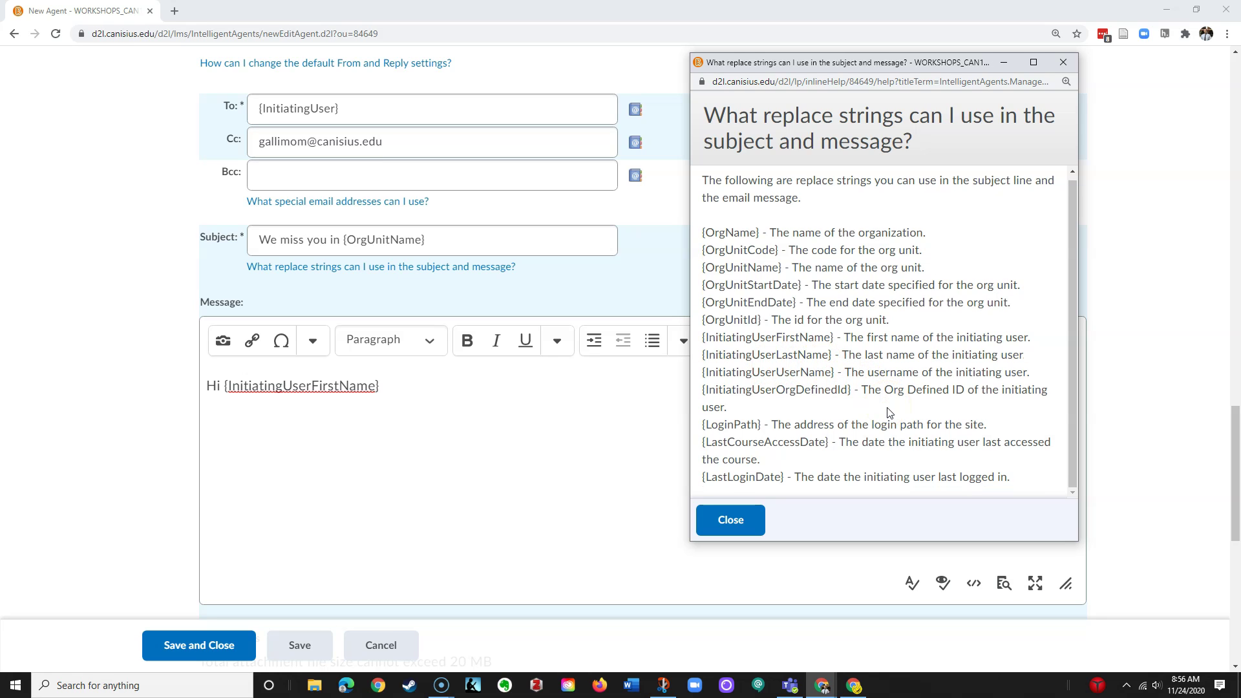
scroll(888, 412, up, 1)
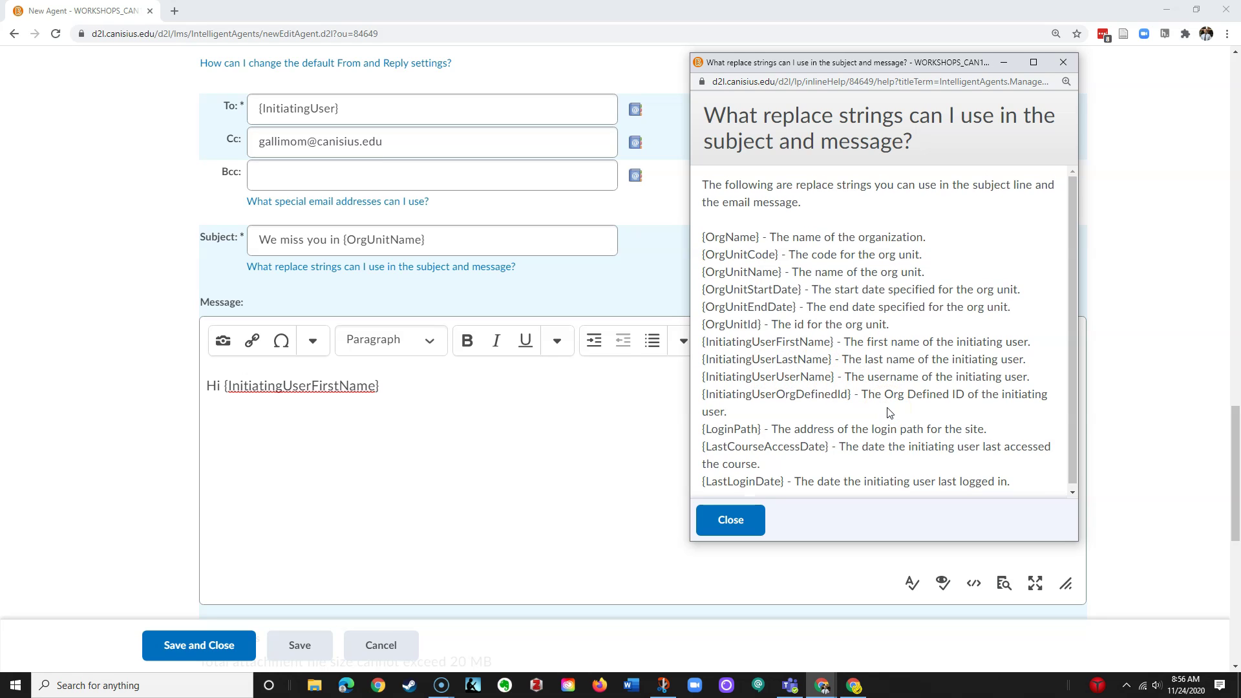
Close the help and write the rest of the message with the support link and signature
click(731, 524)
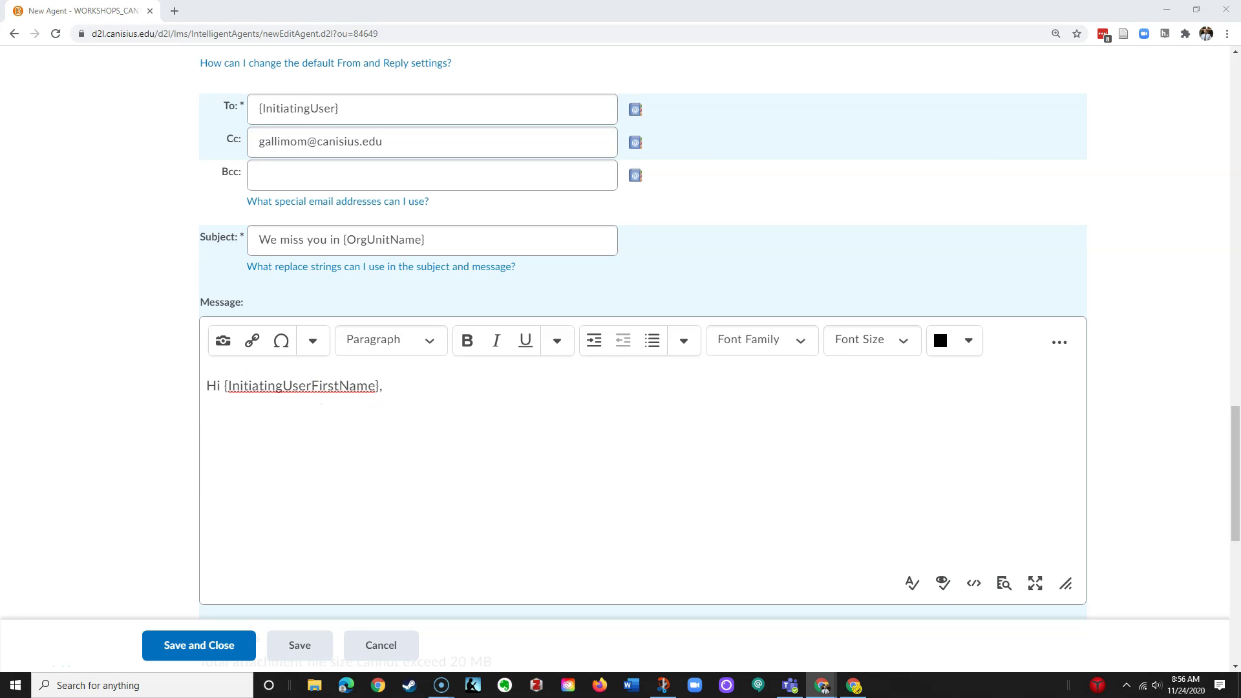
click(236, 430)
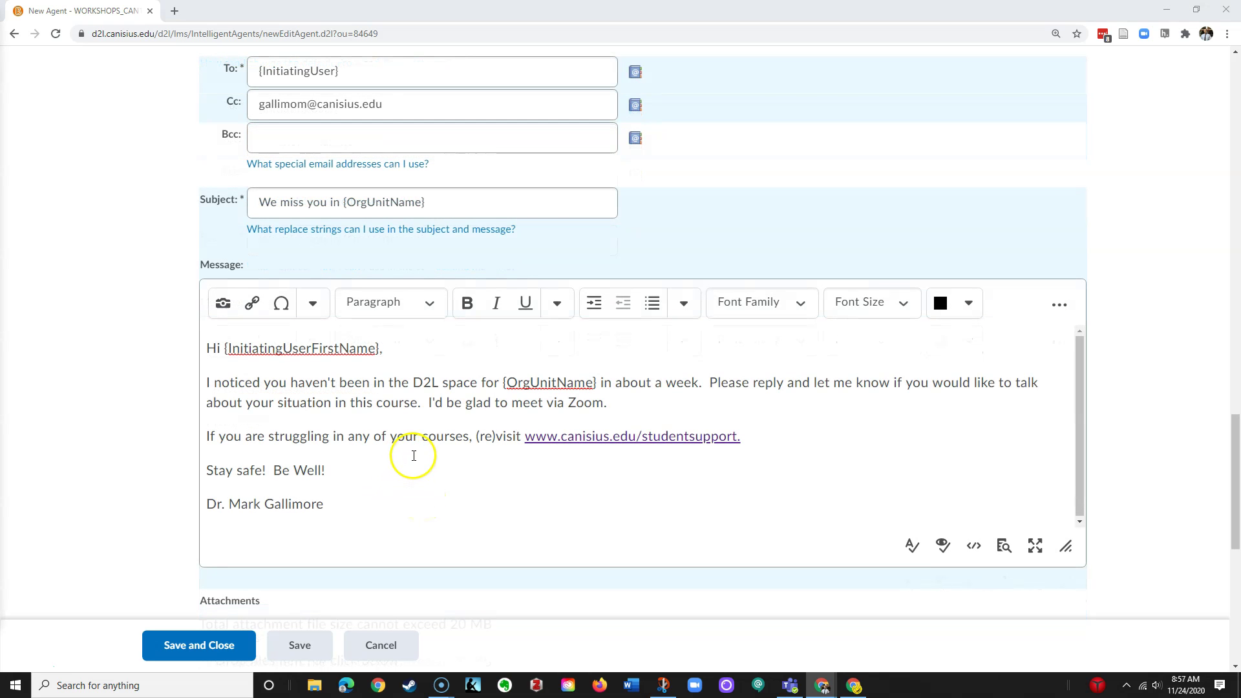
scroll(413, 456, up, 3)
Review the To, Cc and Subject fields, then scroll down to the email format and scheduling
click(360, 258)
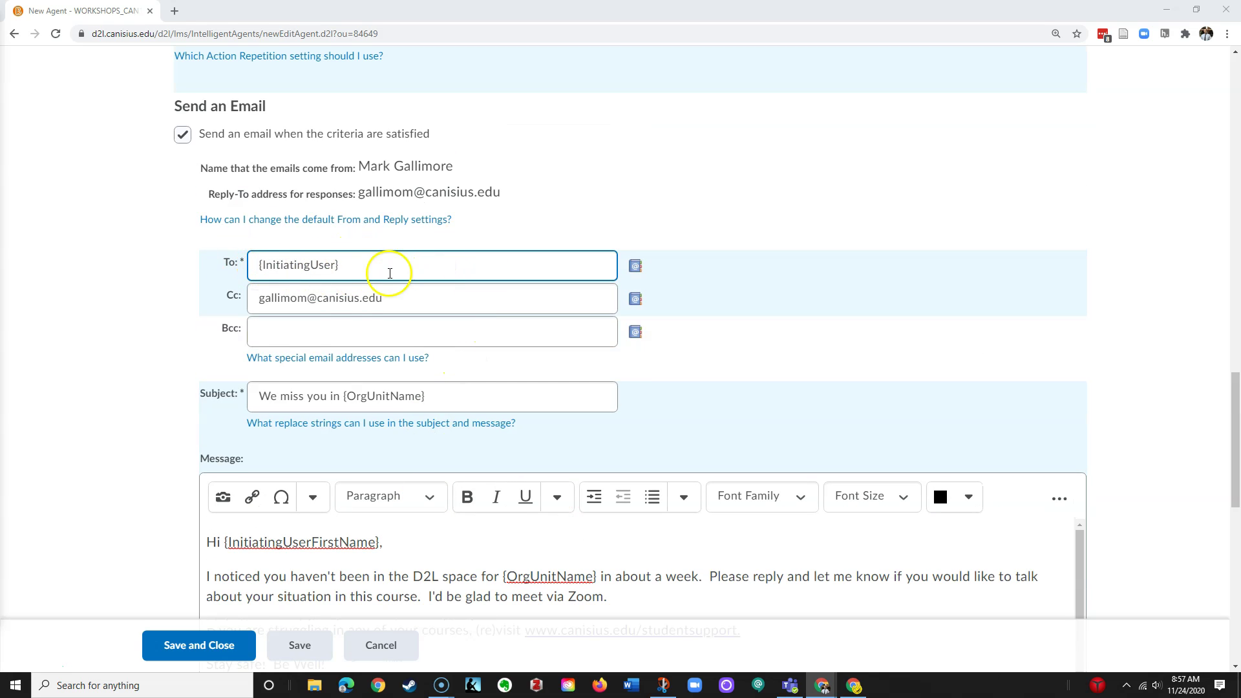
click(360, 396)
scroll(360, 397, down, 2)
click(310, 181)
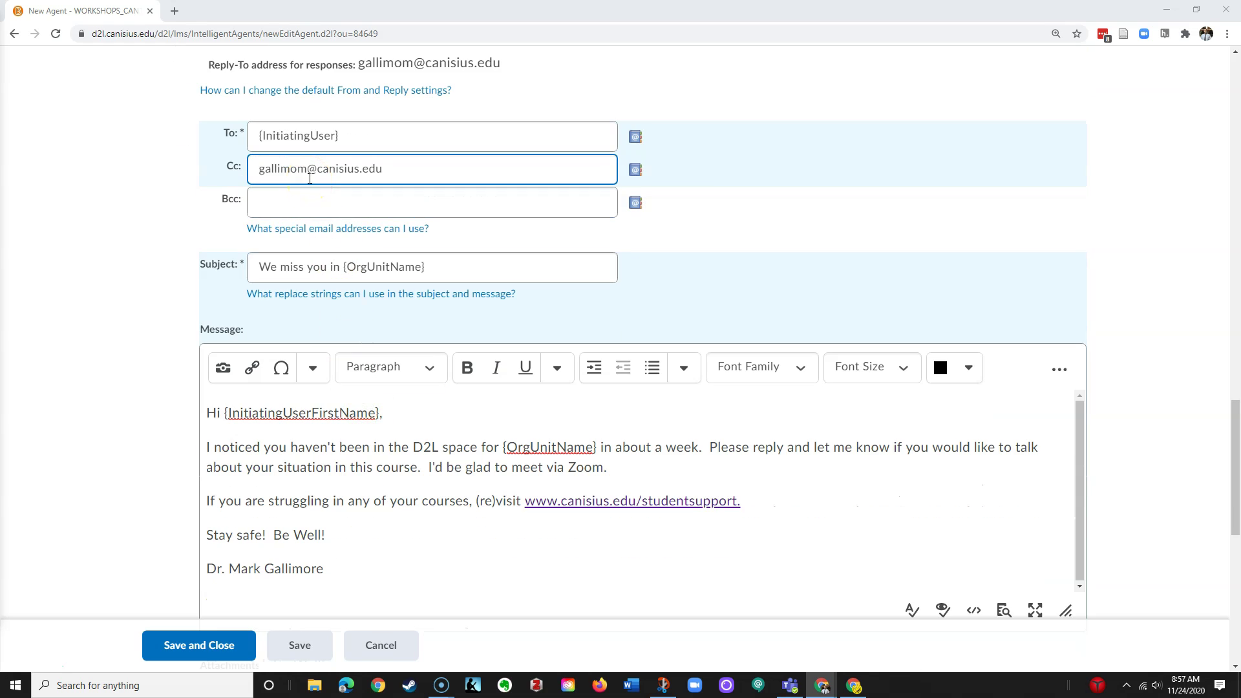
click(309, 168)
click(371, 131)
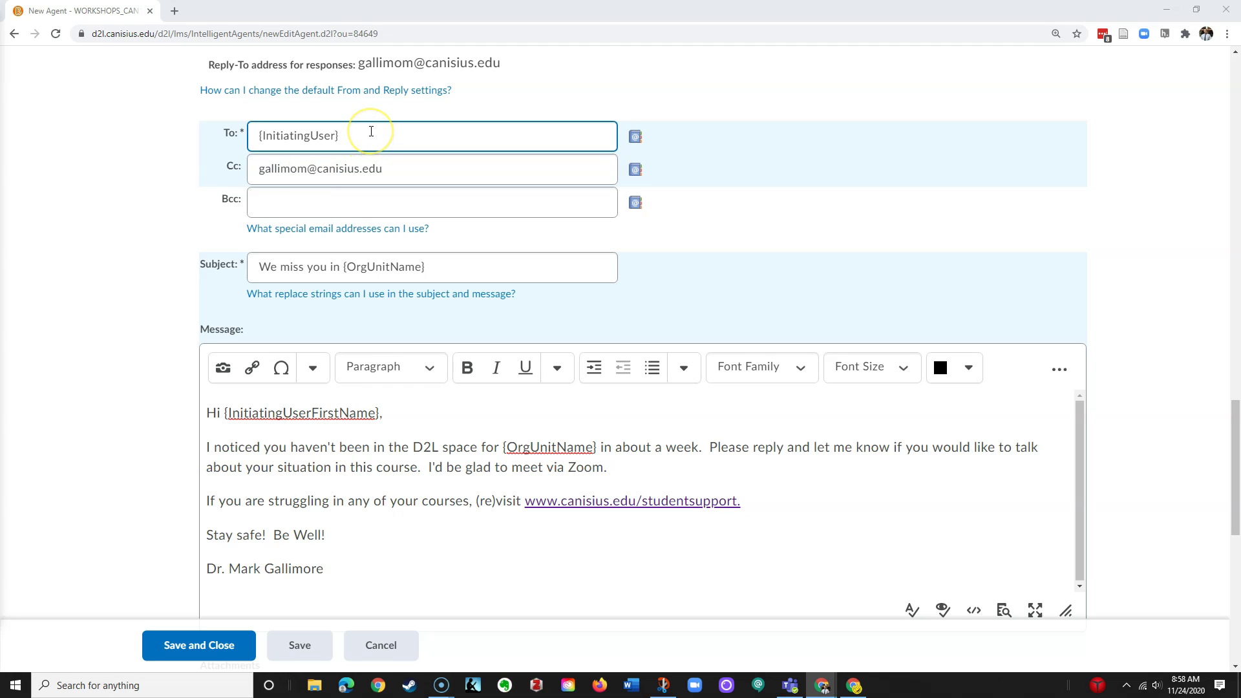
click(360, 265)
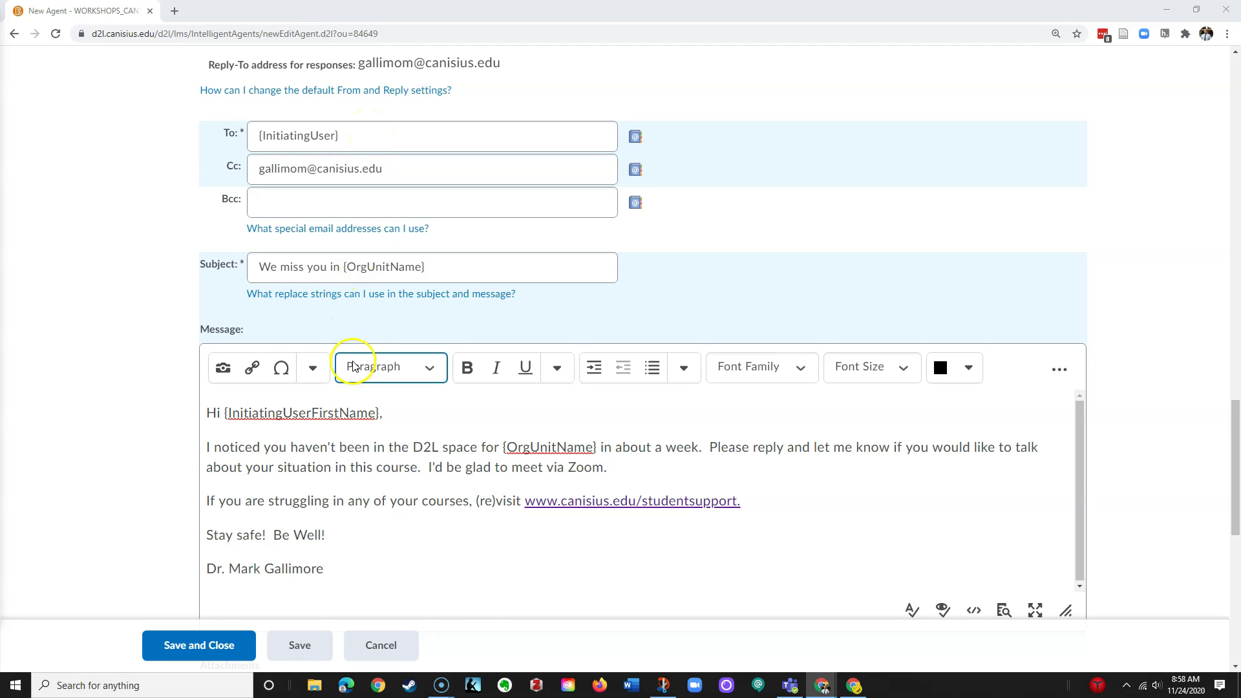
scroll(343, 310, down, 2)
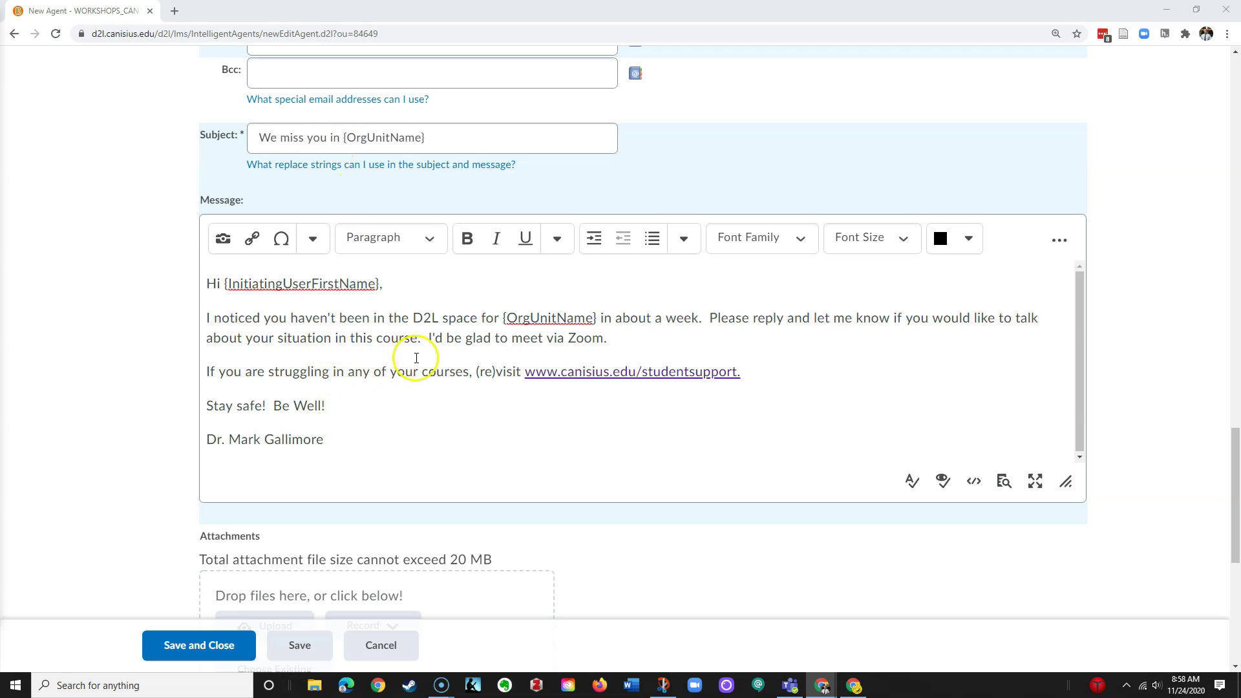
click(379, 137)
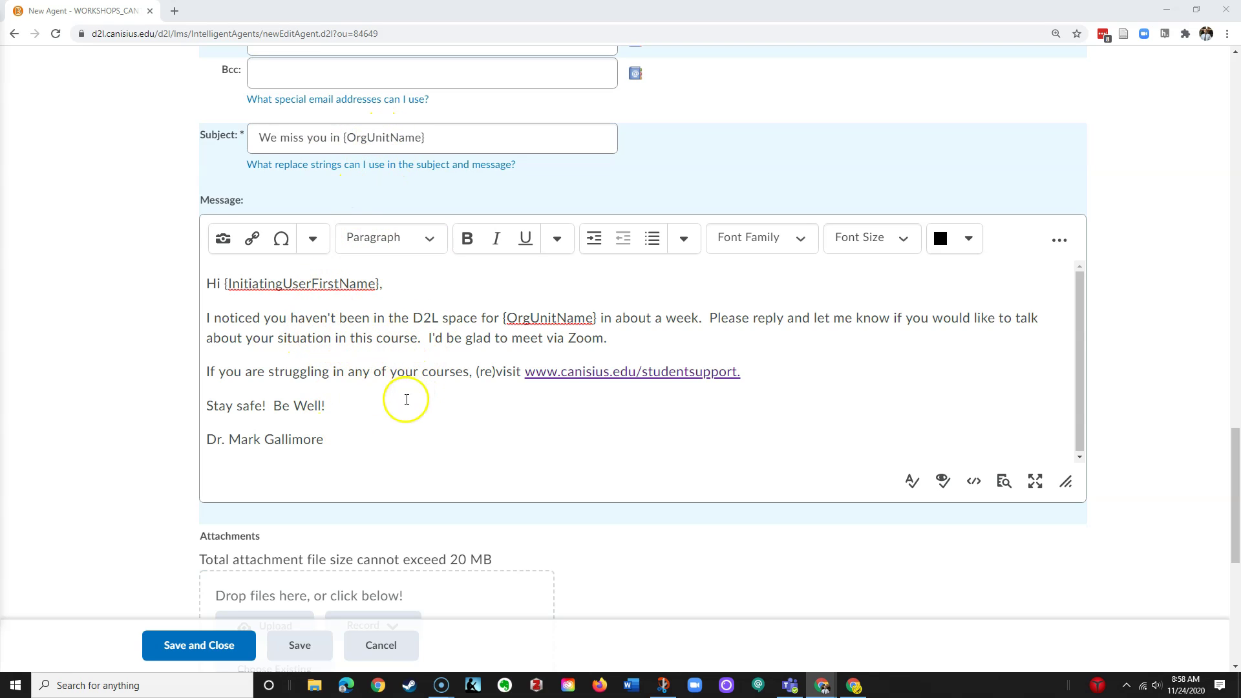
scroll(122, 356, down, 7)
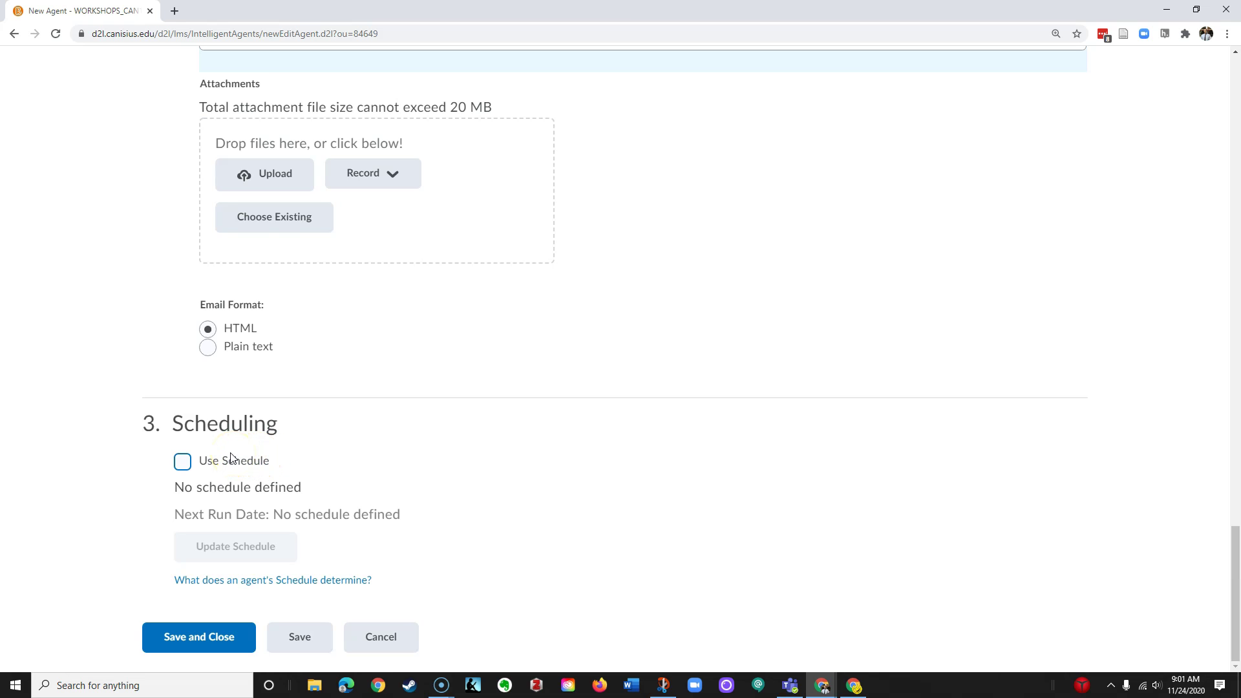
scroll(246, 465, up, 15)
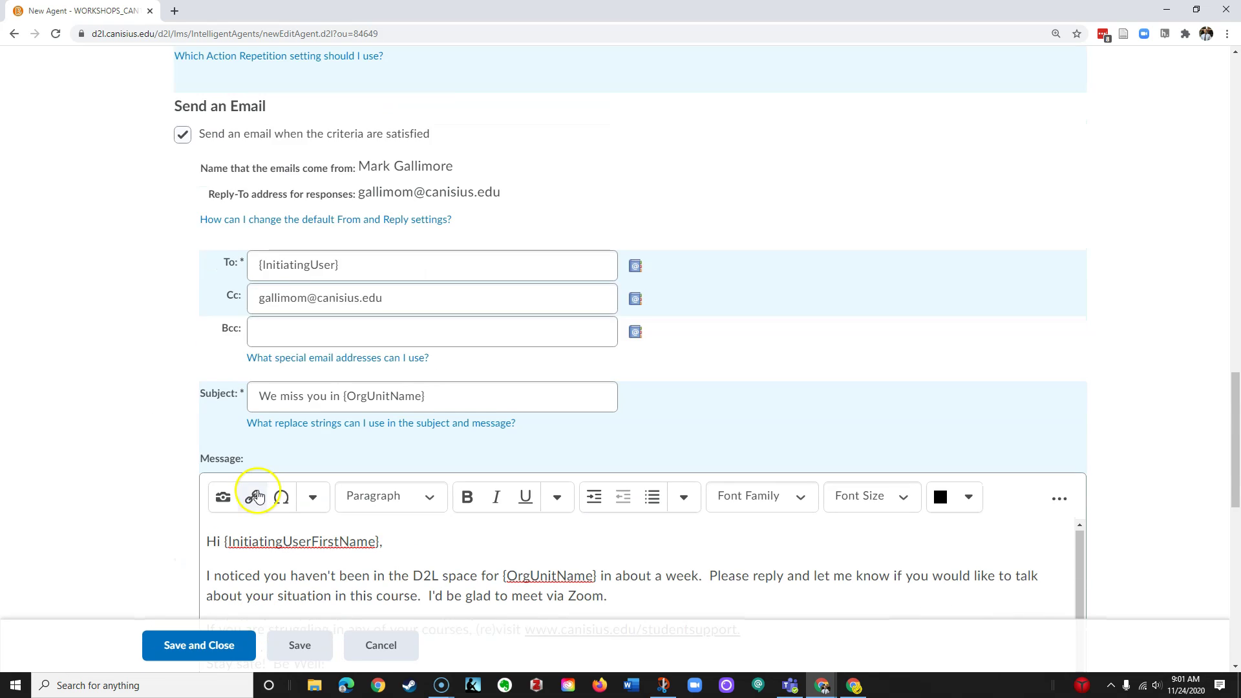
scroll(265, 258, up, 4)
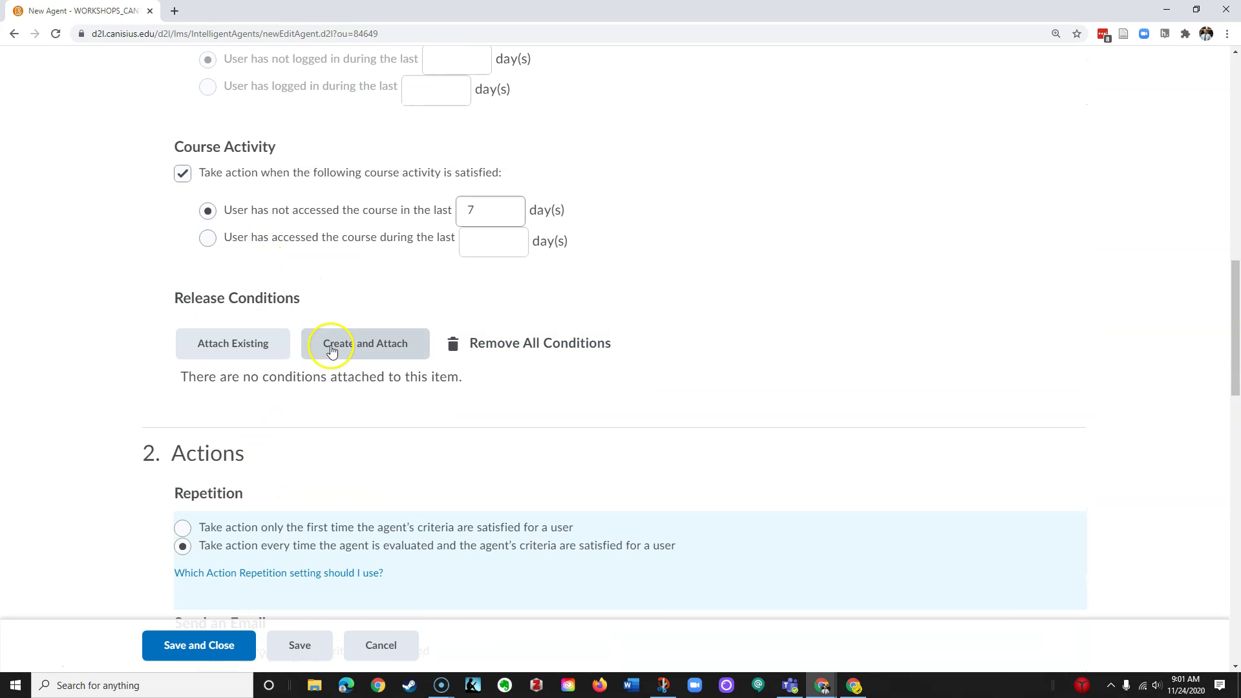
scroll(281, 205, up, 1)
scroll(181, 246, down, 10)
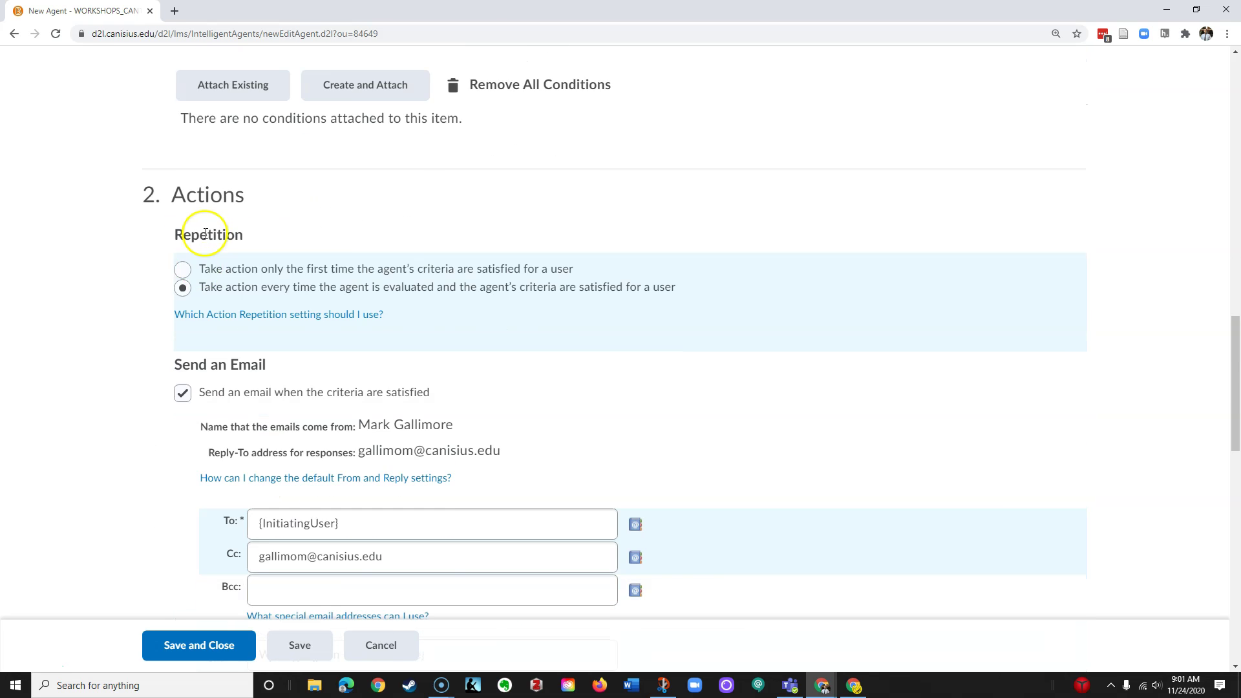
scroll(200, 270, down, 10)
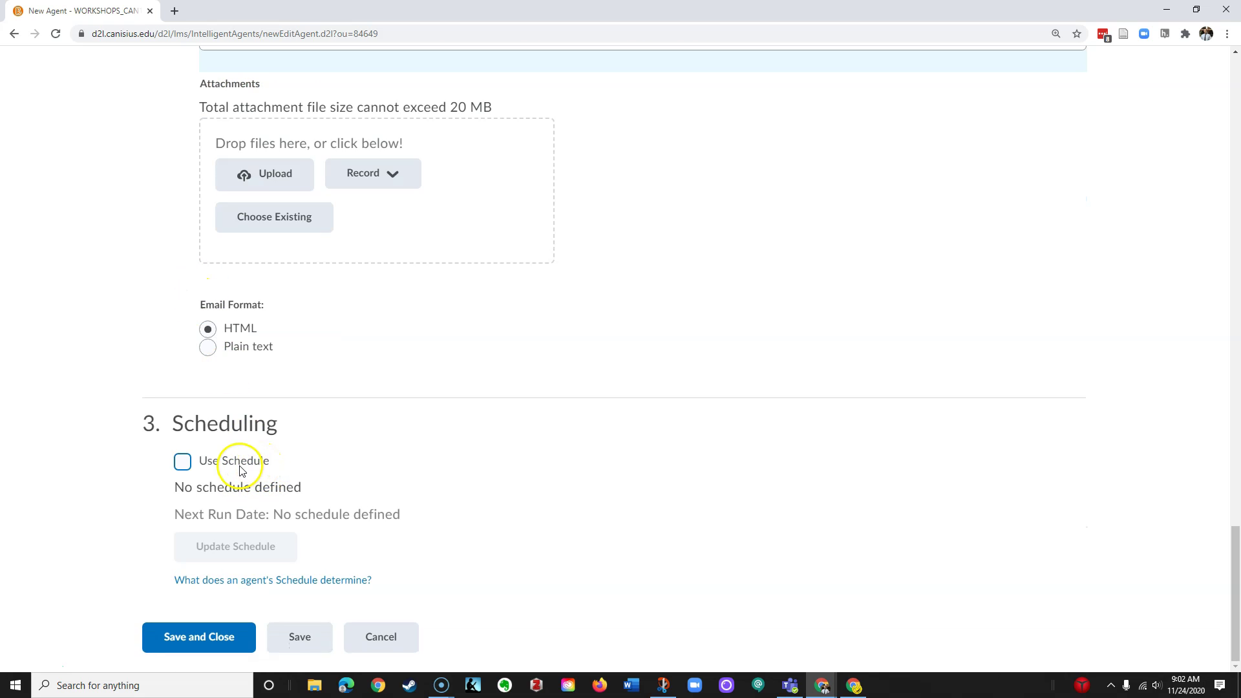
Enable Use Schedule and set the agent to repeat Daily every 1 day
click(184, 465)
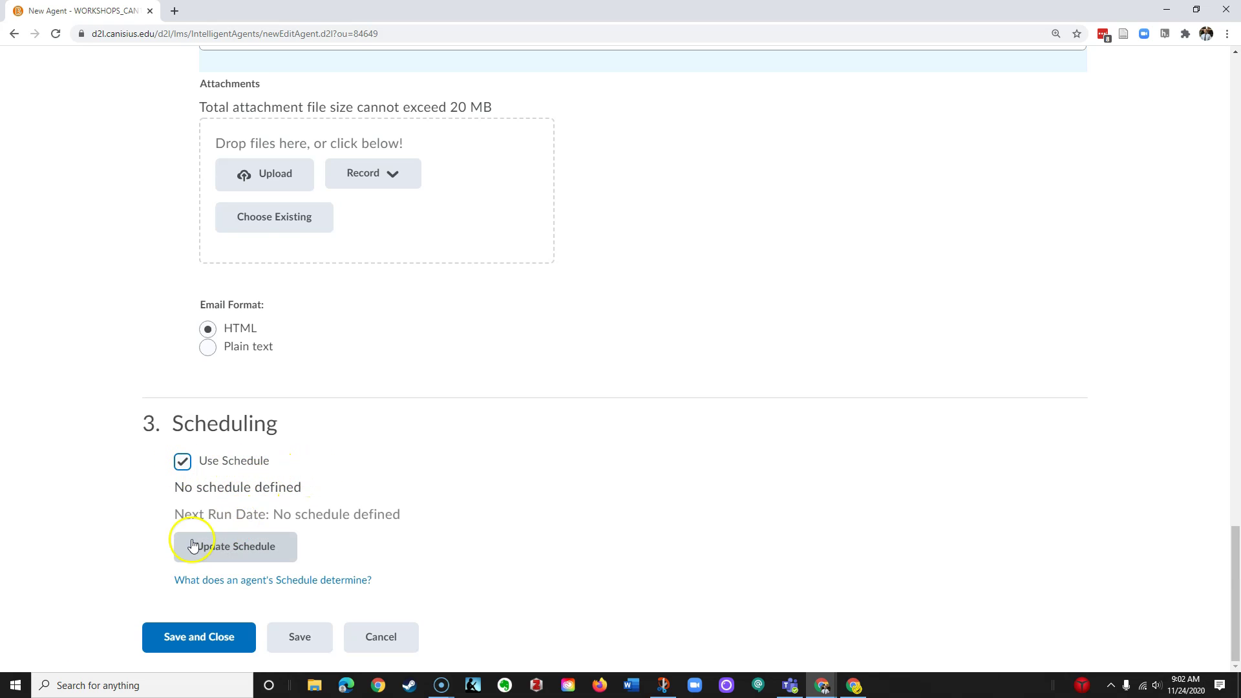
click(236, 548)
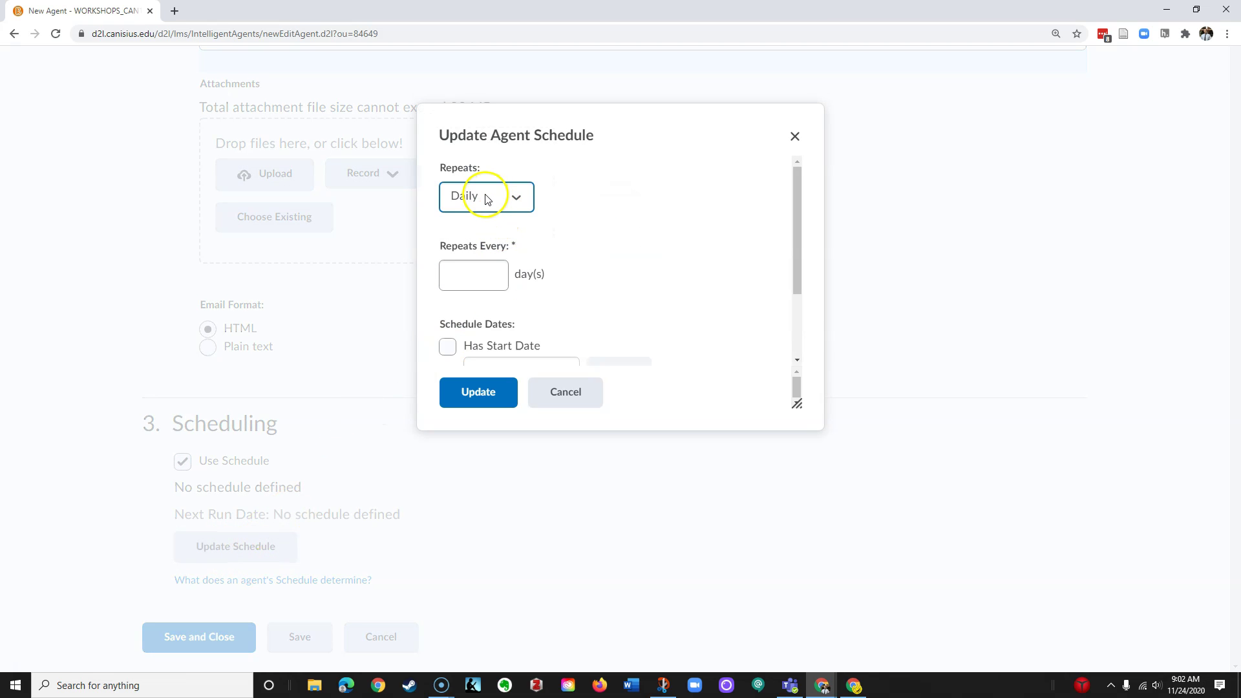
click(505, 200)
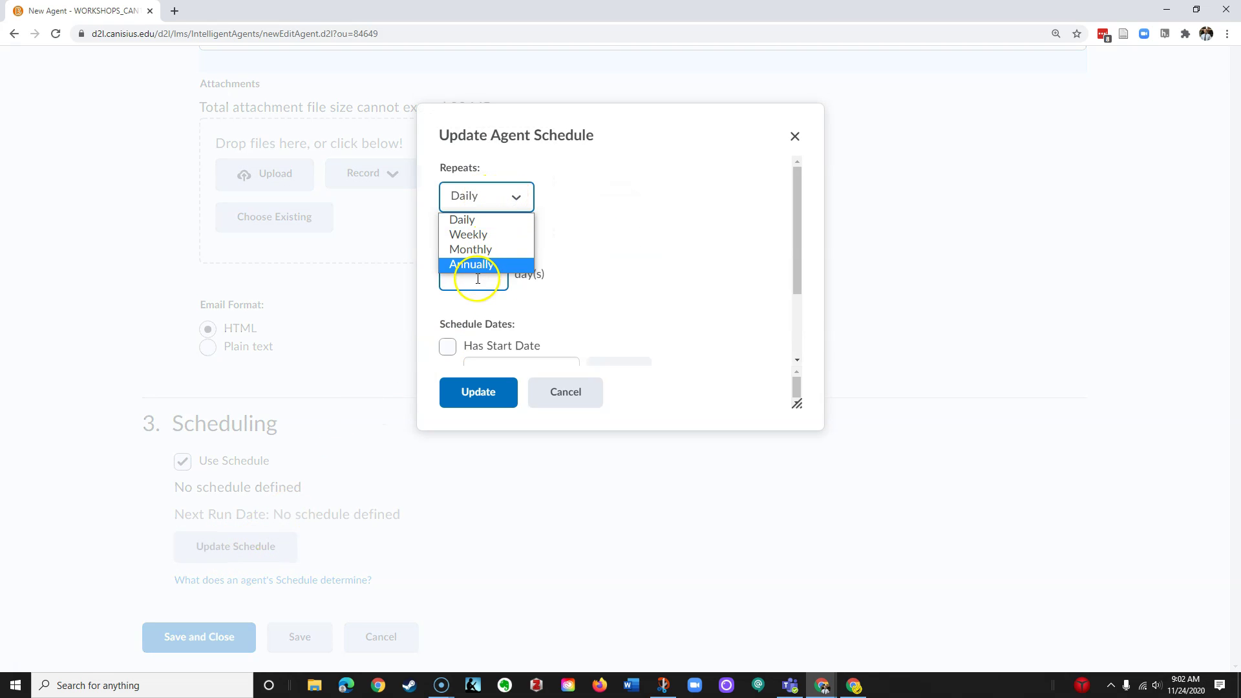
click(474, 199)
click(474, 276)
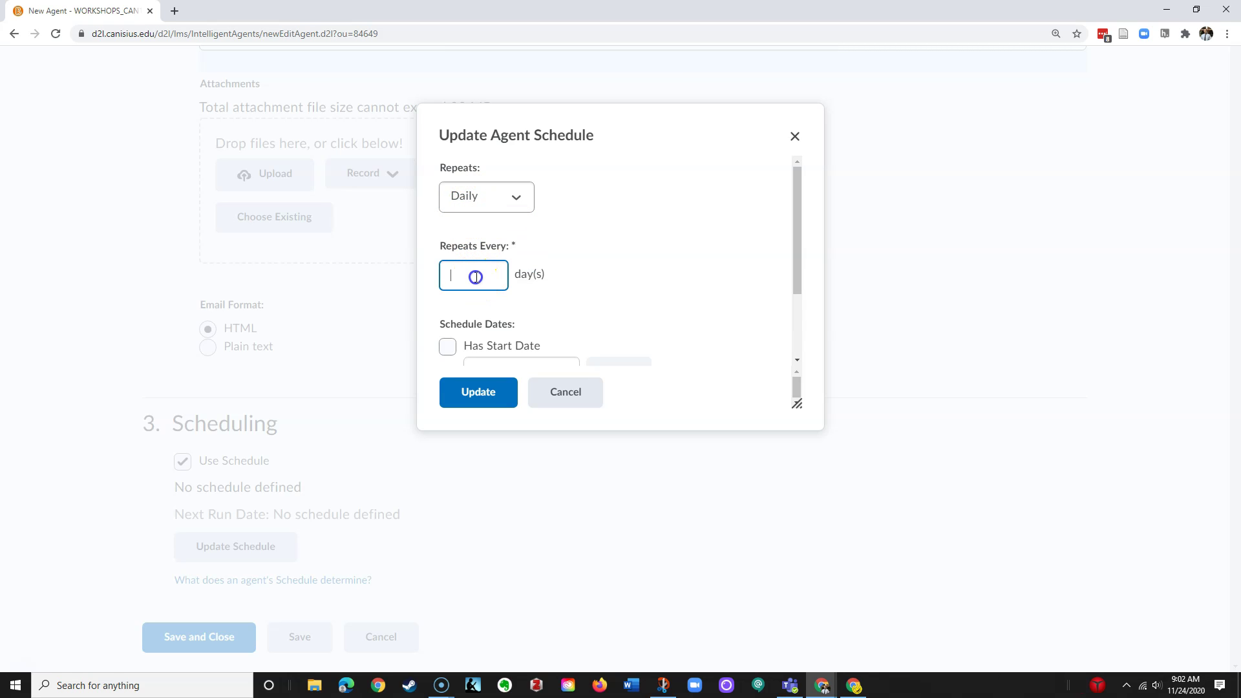
drag(533, 276, 562, 283)
scroll(559, 286, down, 2)
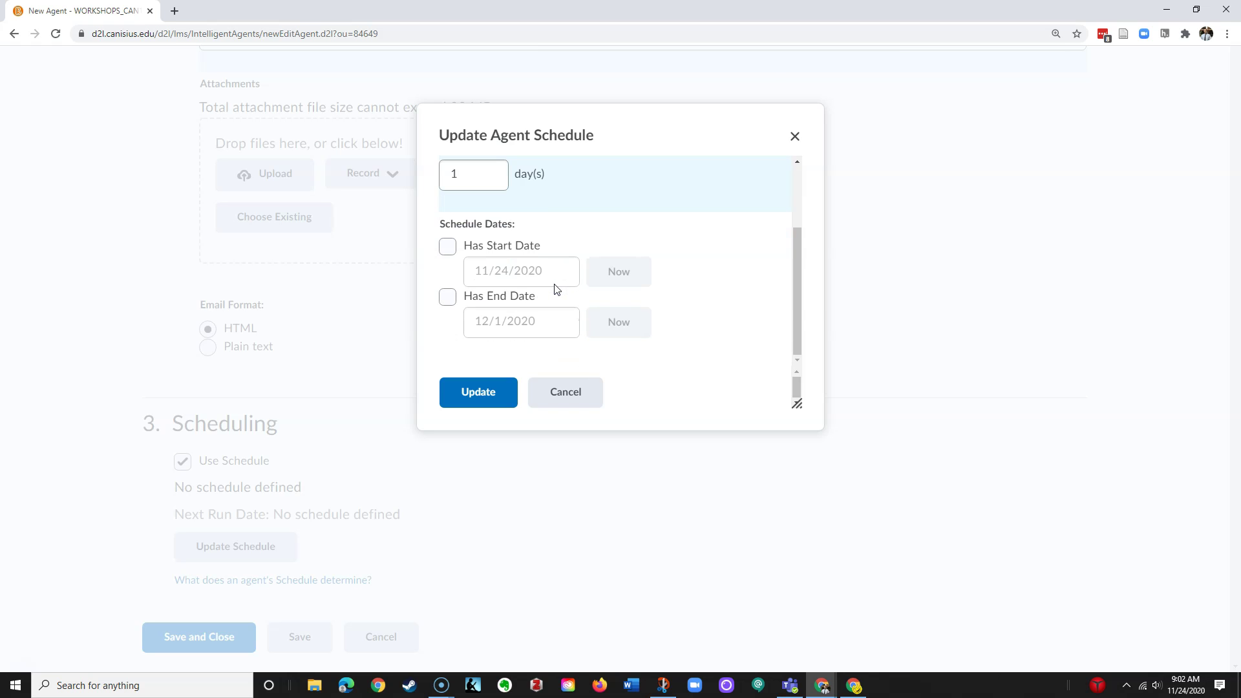
Turn on Has Start Date and pick 8/31/2020 from the calendar
click(446, 246)
click(544, 276)
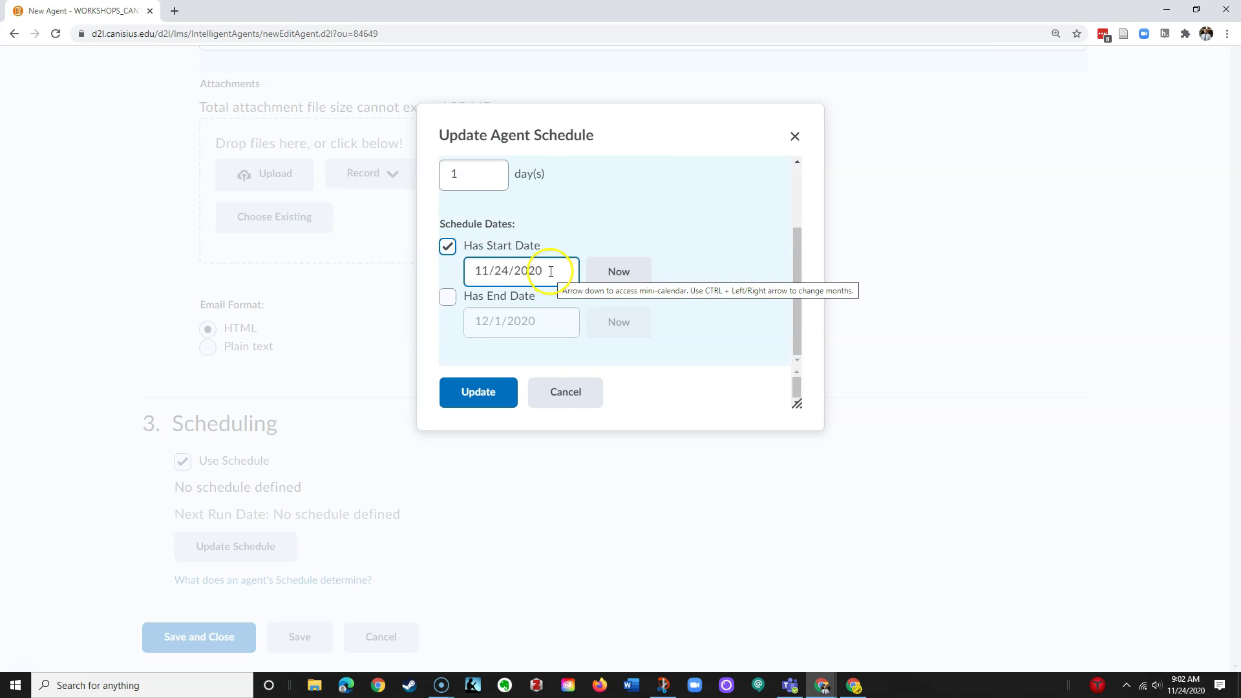
click(551, 271)
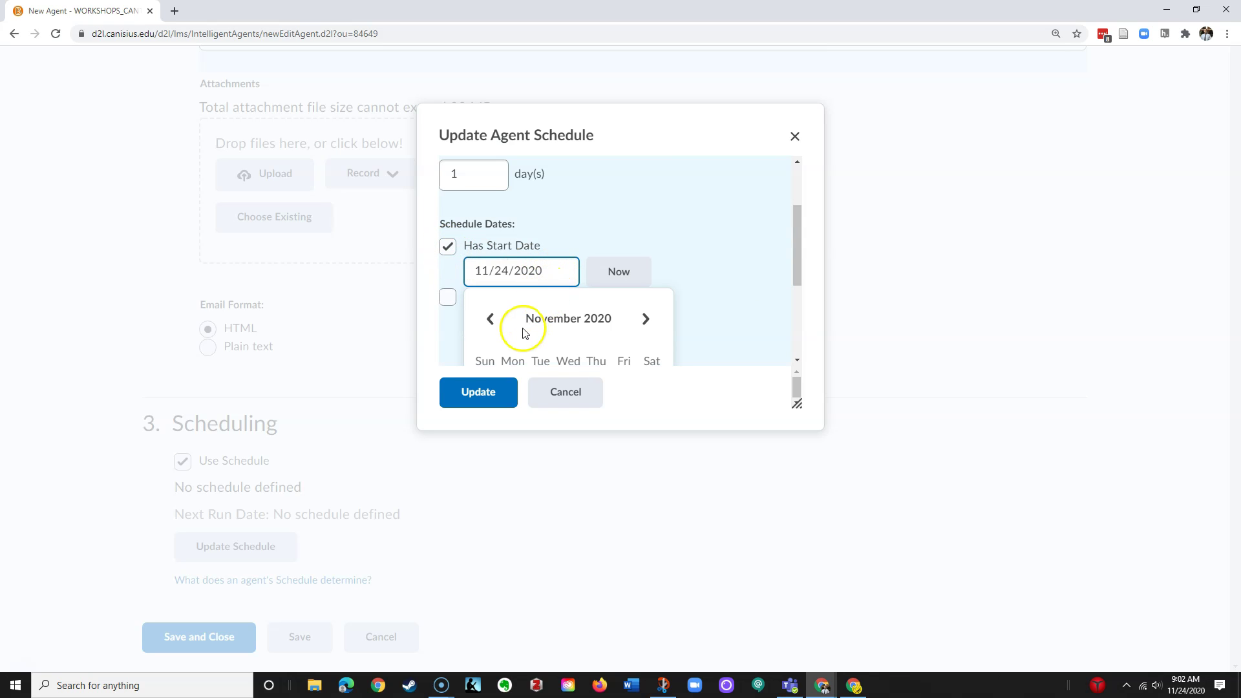
scroll(728, 283, down, 1)
scroll(575, 278, up, 1)
scroll(530, 278, down, 2)
click(492, 191)
click(492, 192)
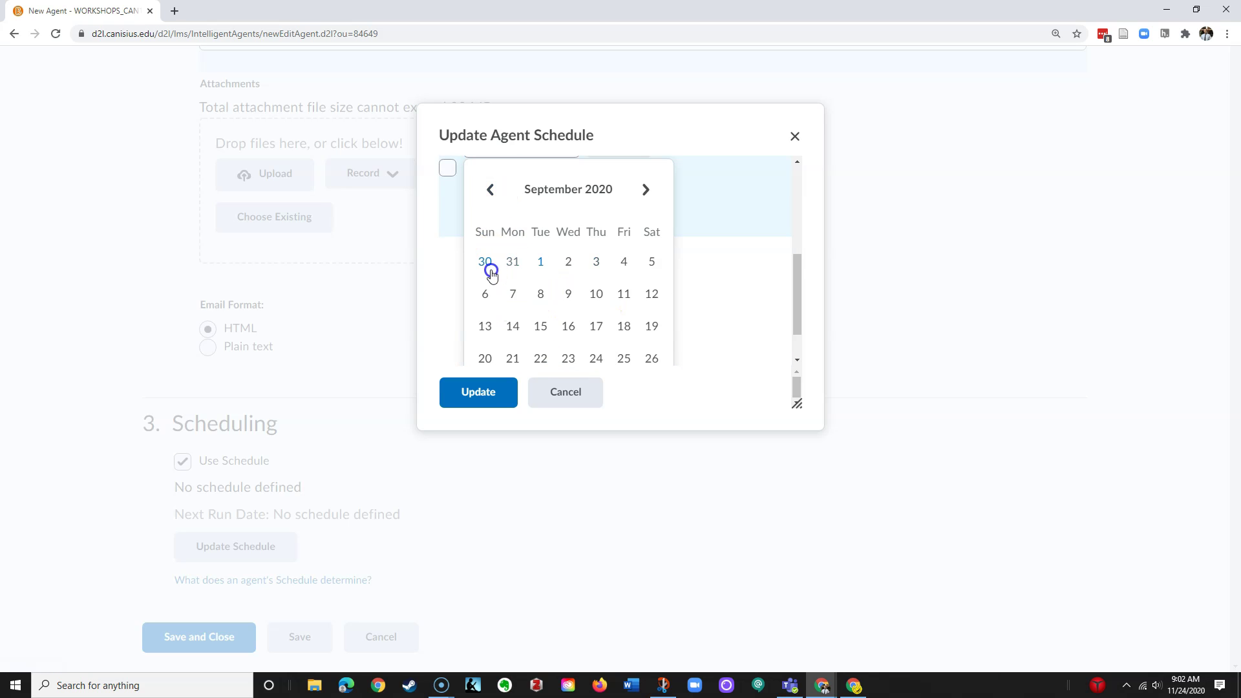
click(510, 268)
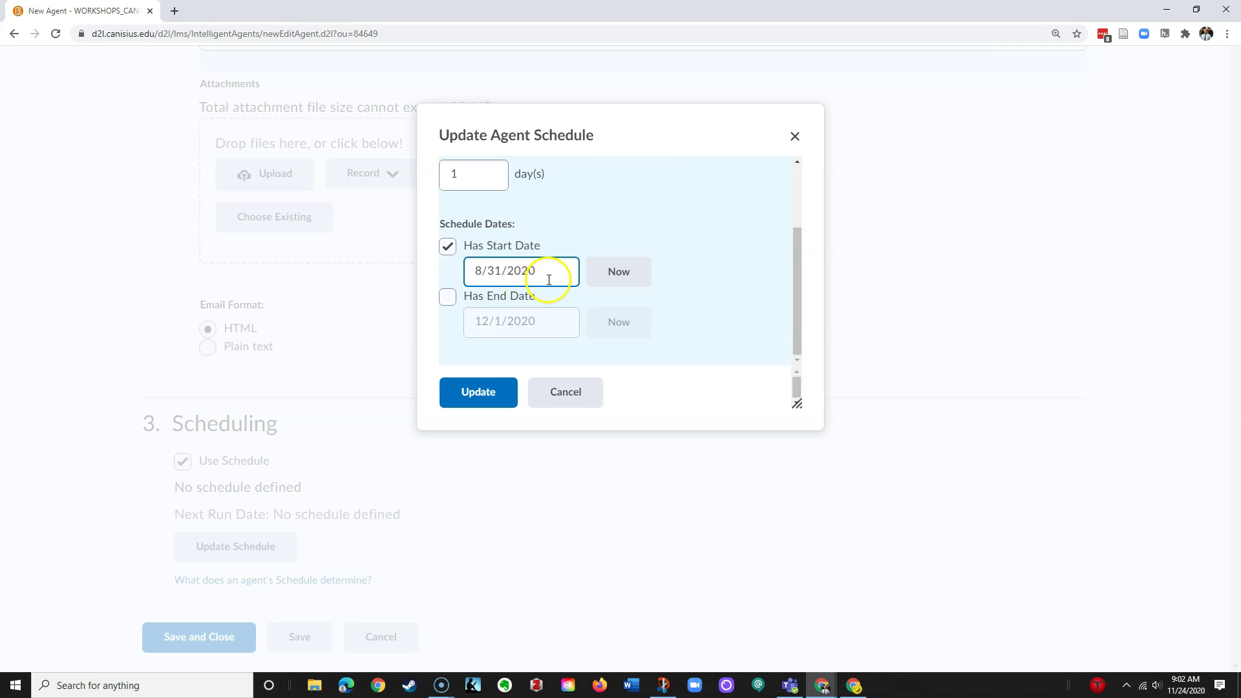
Turn on Has End Date, choose 12/31/2020, and confirm the daily schedule
click(447, 297)
click(540, 322)
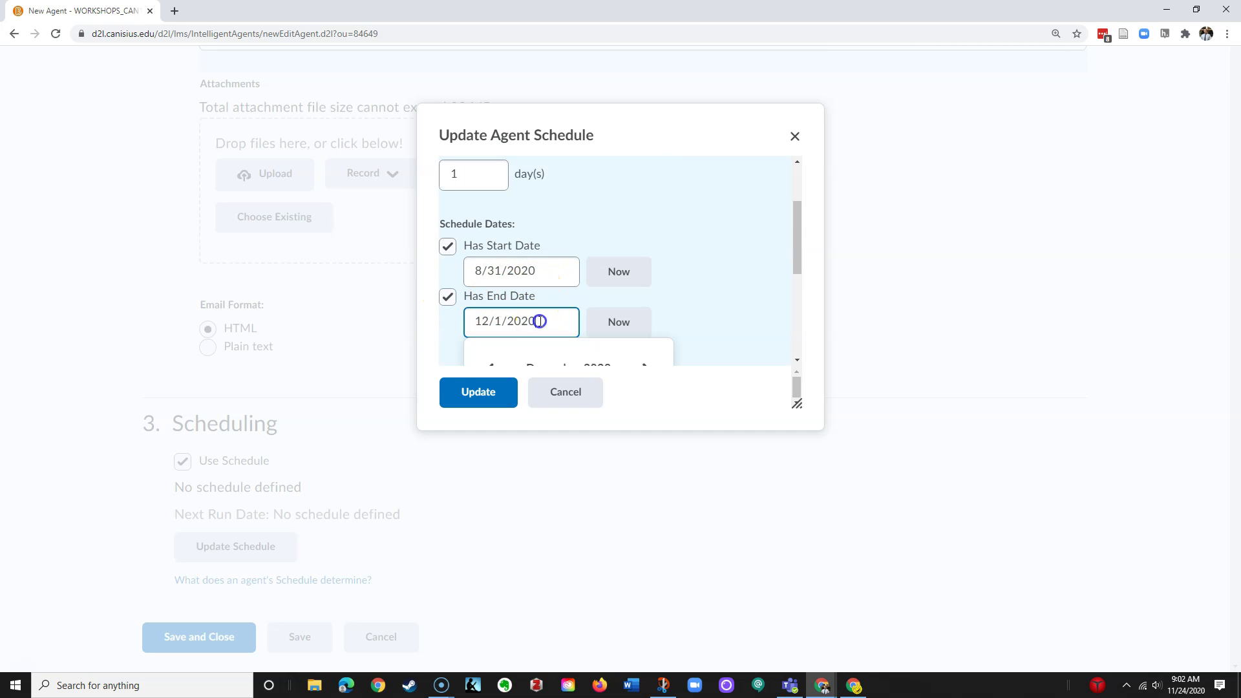
scroll(556, 329, down, 3)
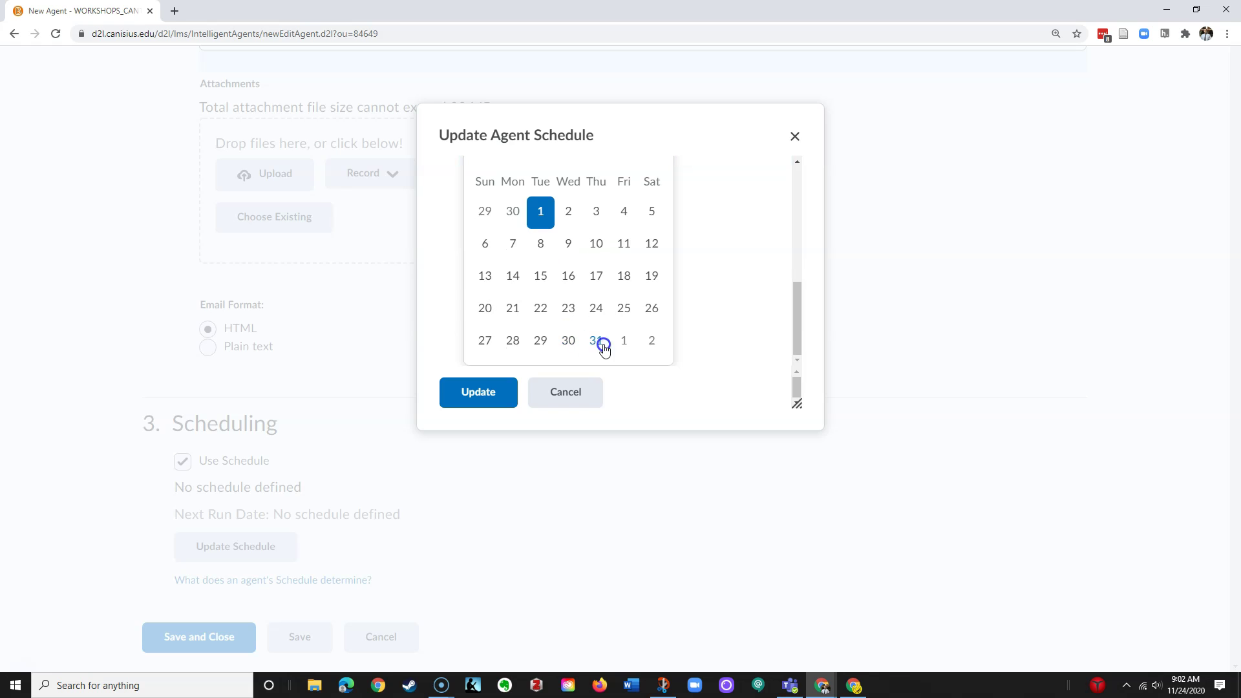
click(597, 341)
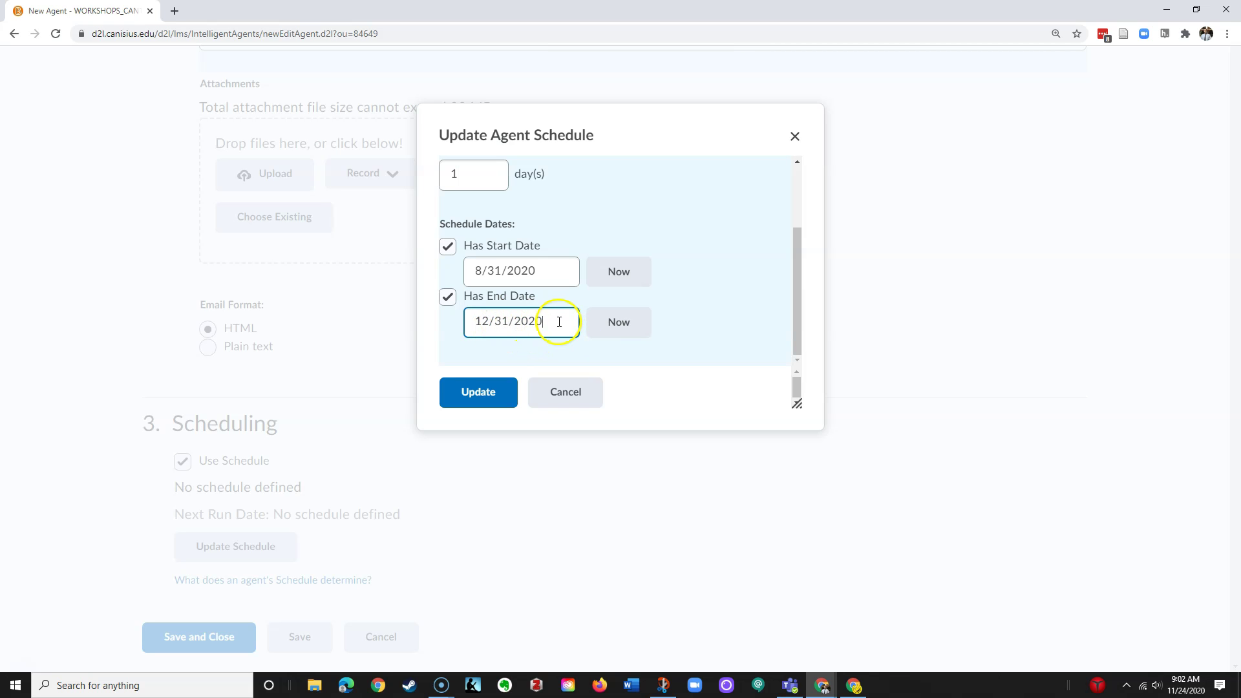
click(486, 397)
Apply the daily schedule in the Update Agent Schedule dialog
click(306, 499)
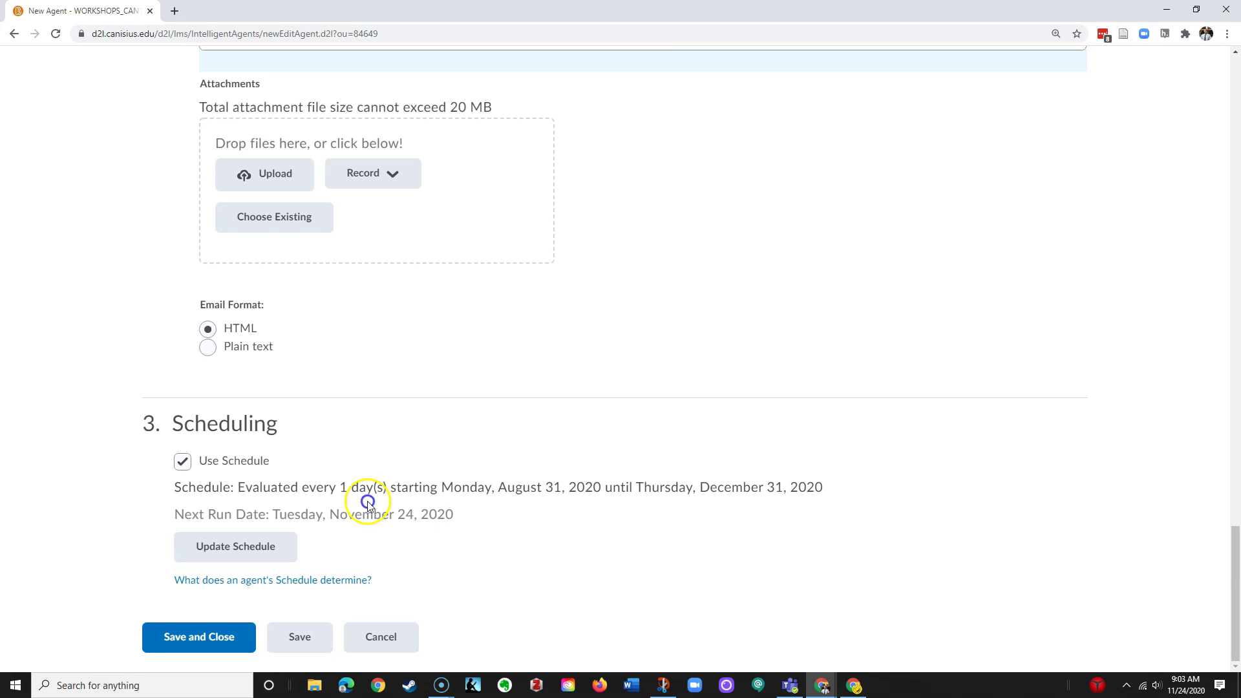
Save and close the Student Login 1 Week agent, then check its Next Run Date in the Agent List
click(209, 640)
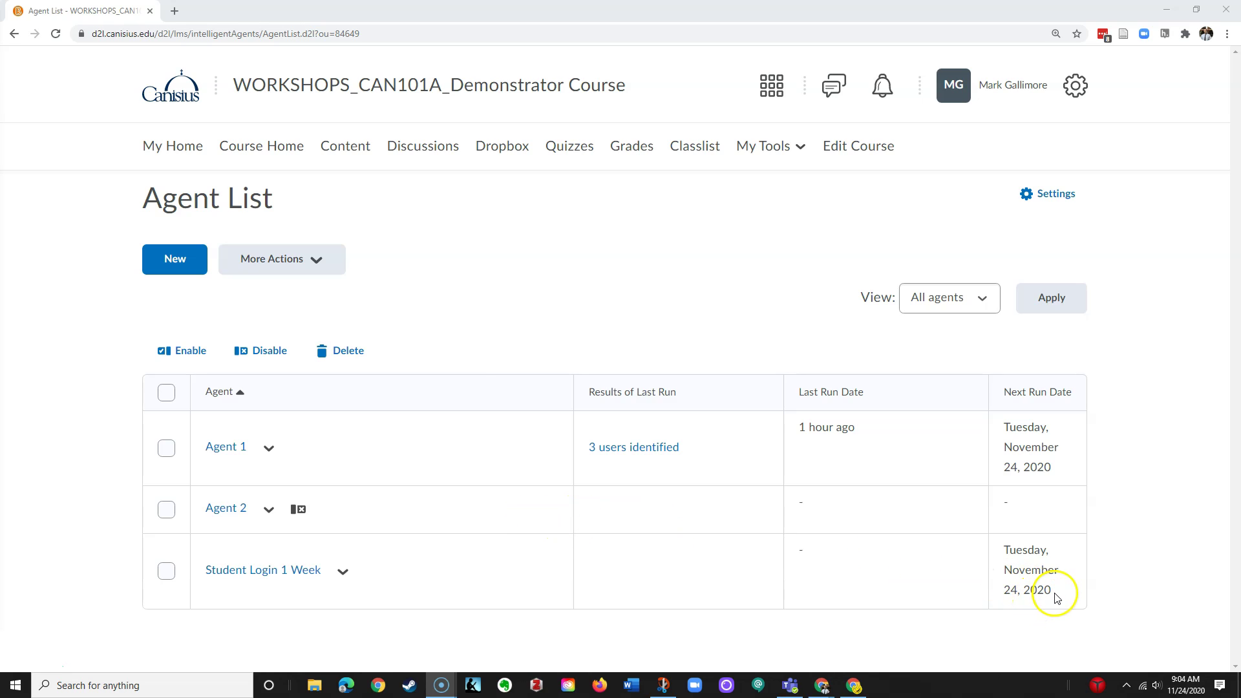
drag(1056, 592, 1007, 557)
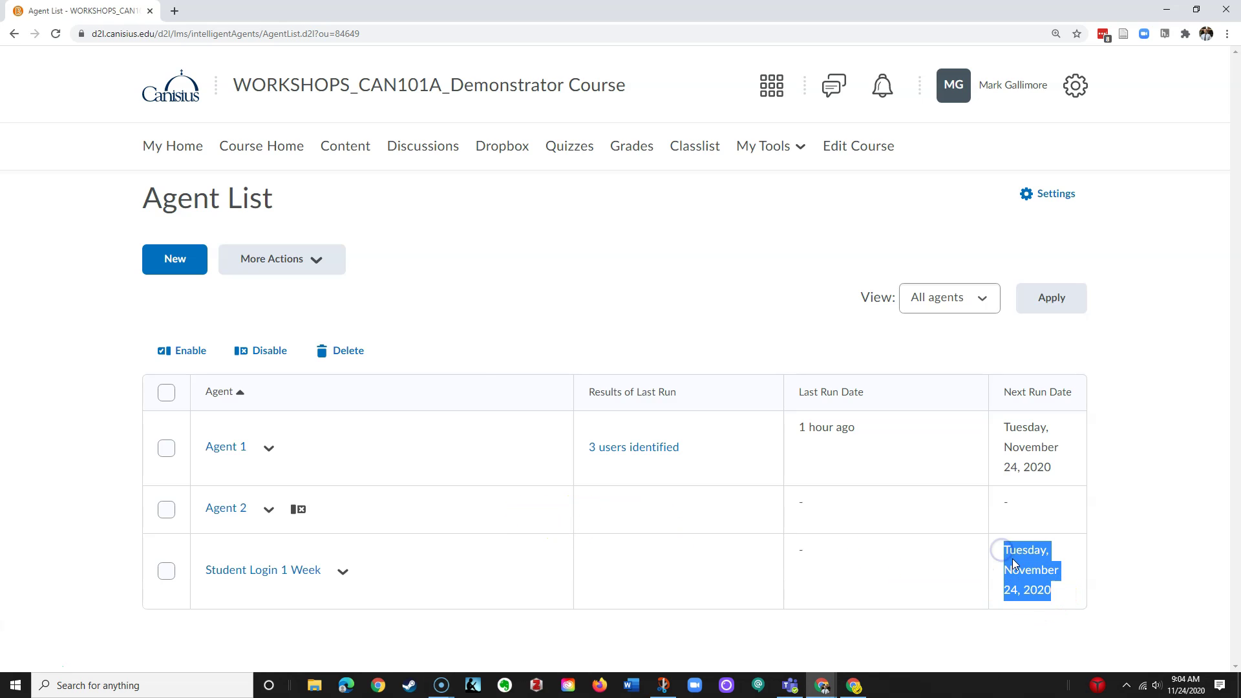
click(1032, 605)
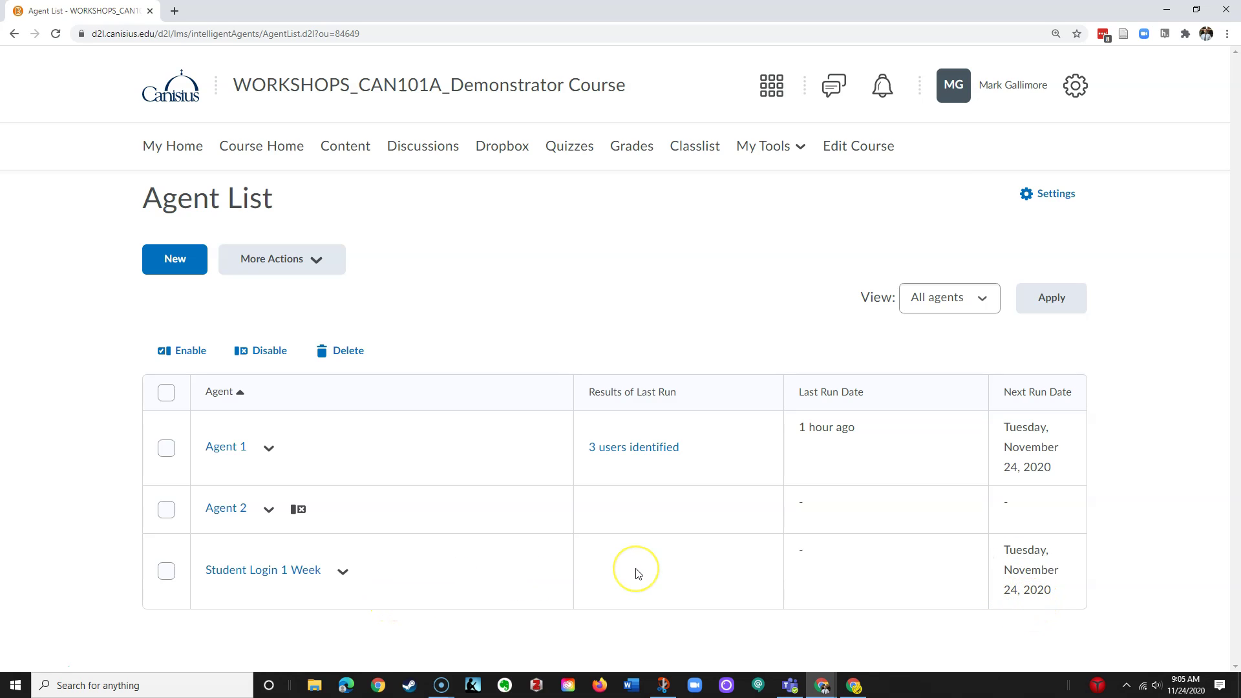
click(615, 573)
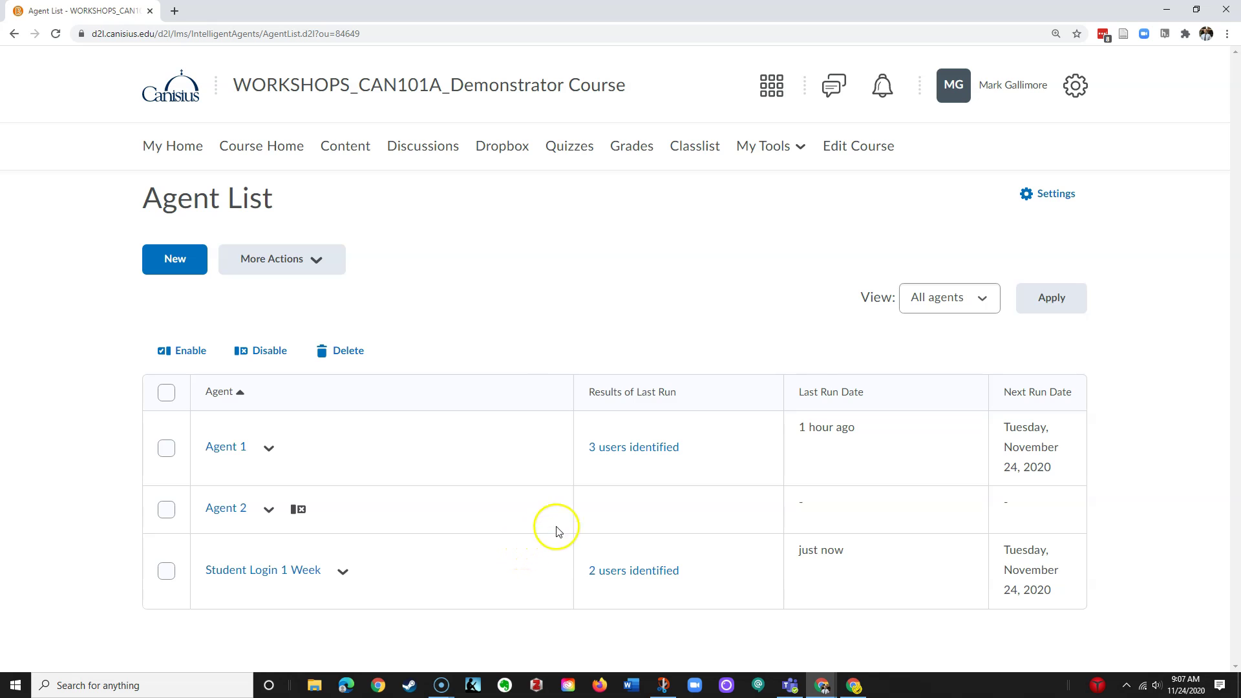
click(1054, 198)
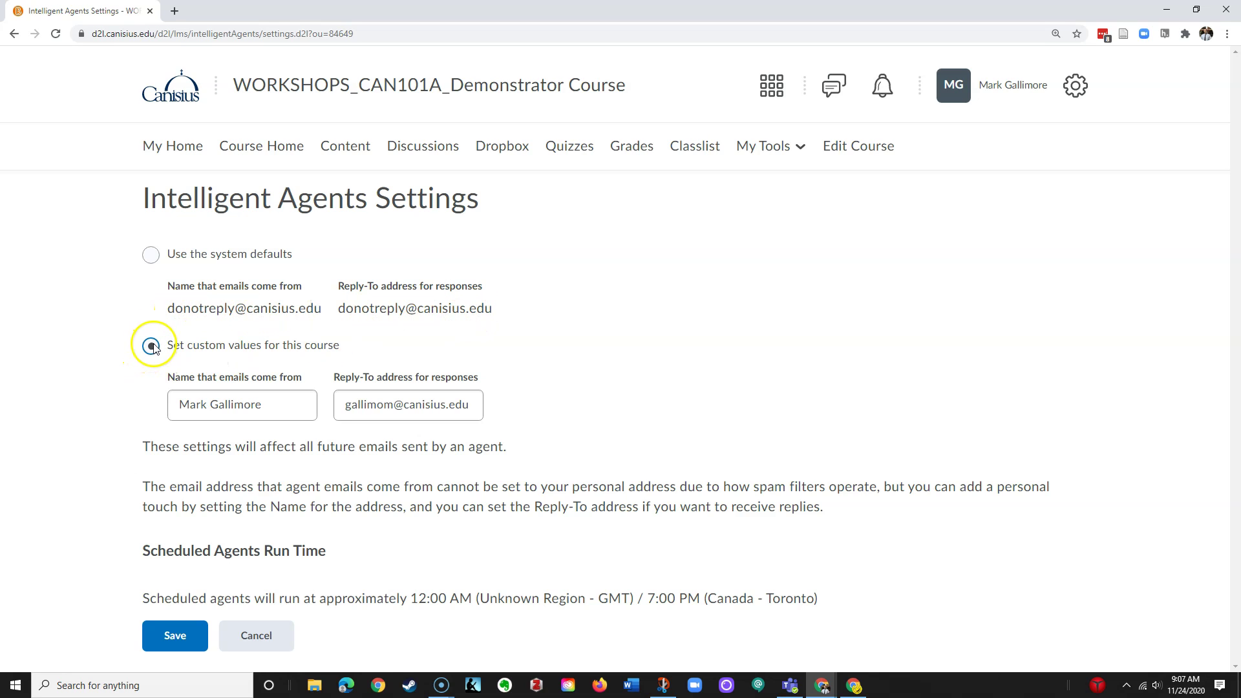
click(259, 403)
click(342, 405)
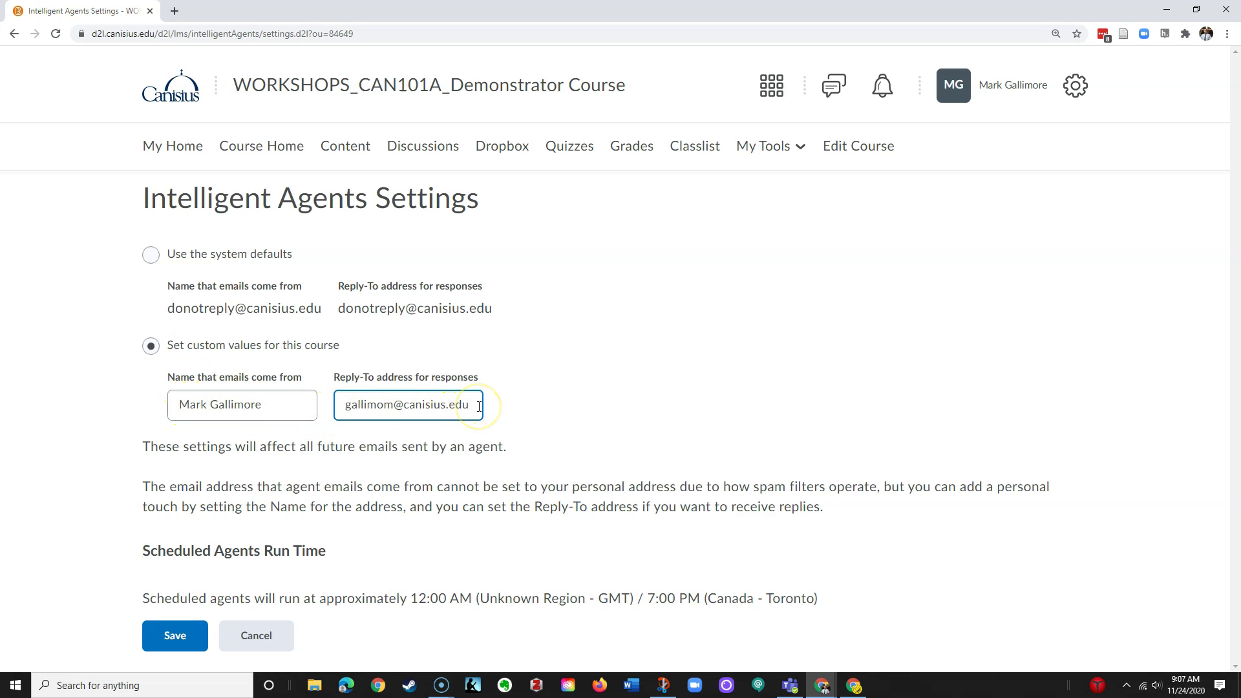
click(415, 435)
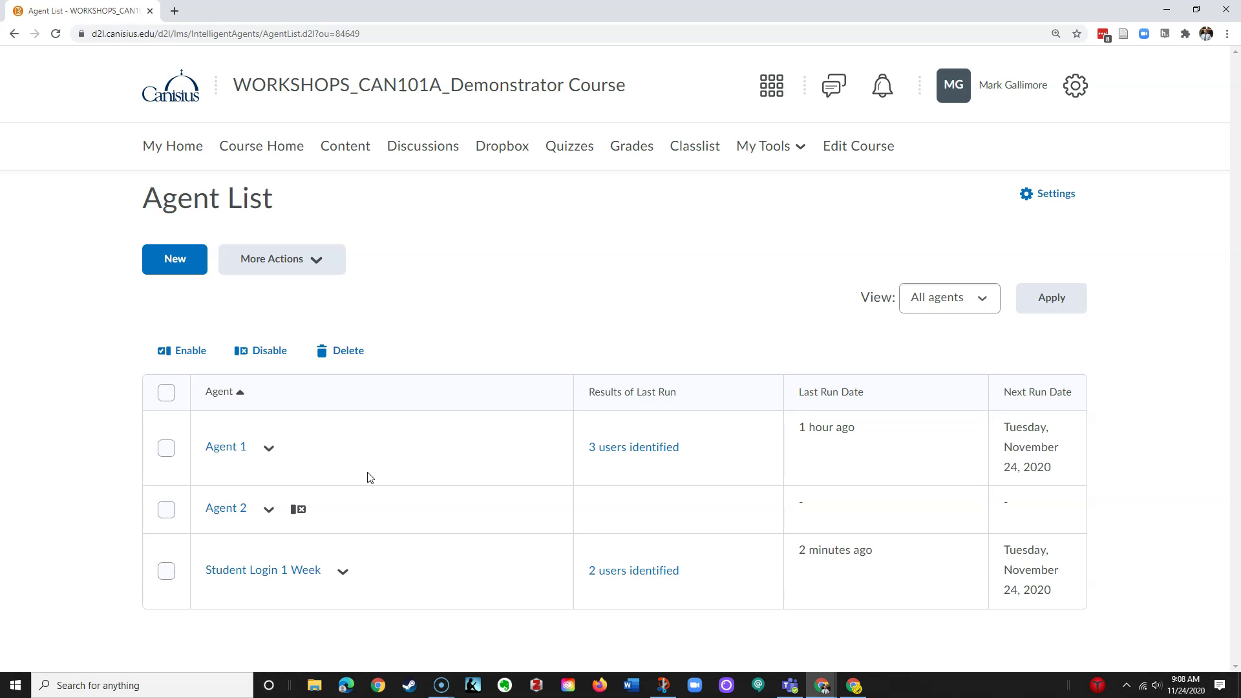
click(443, 457)
click(343, 572)
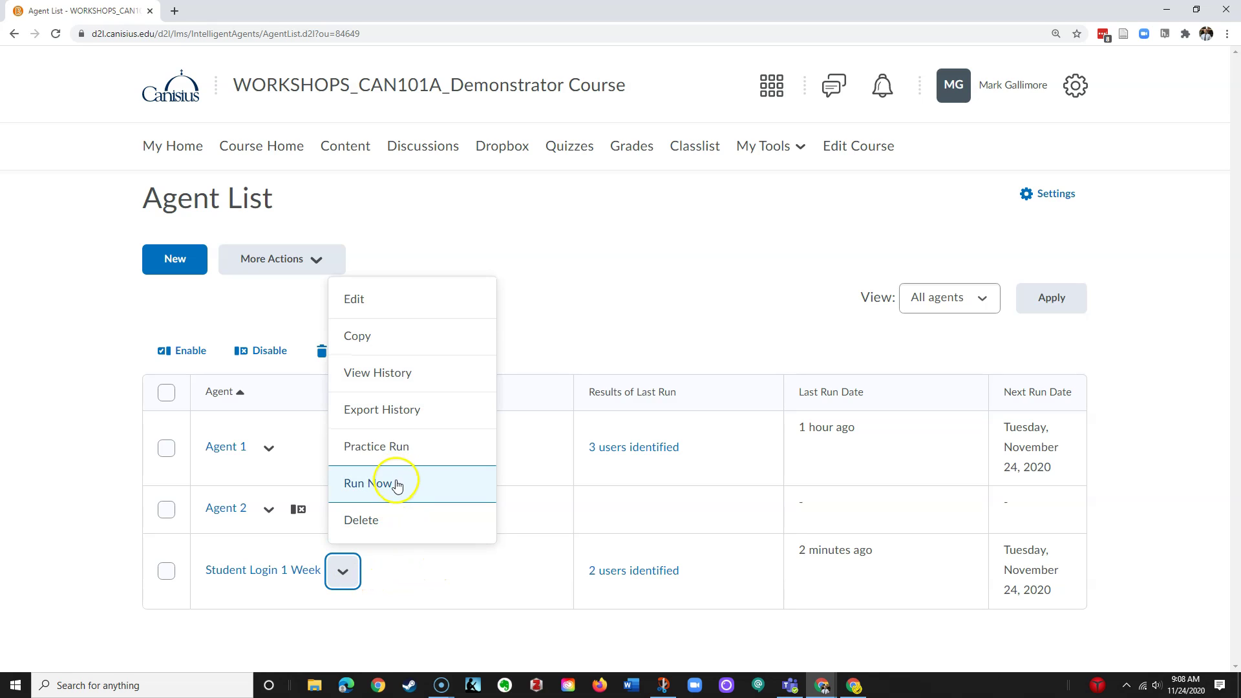
click(516, 539)
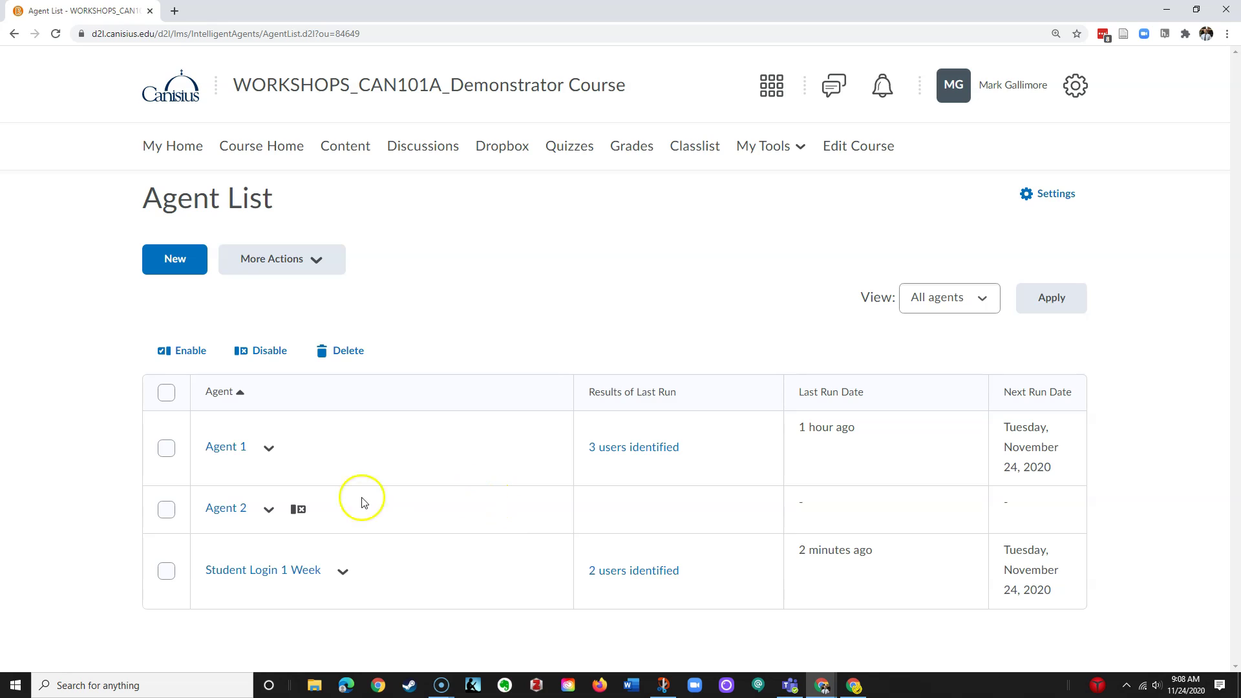
mouse_move(299, 516)
click(429, 516)
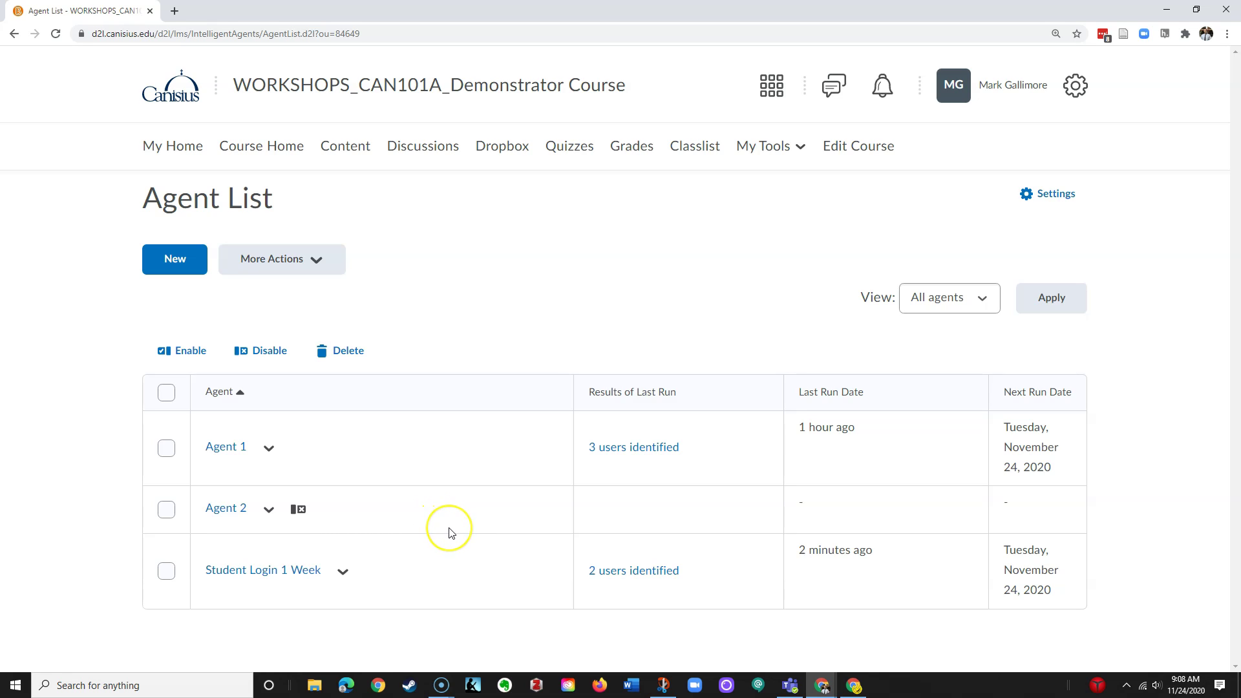